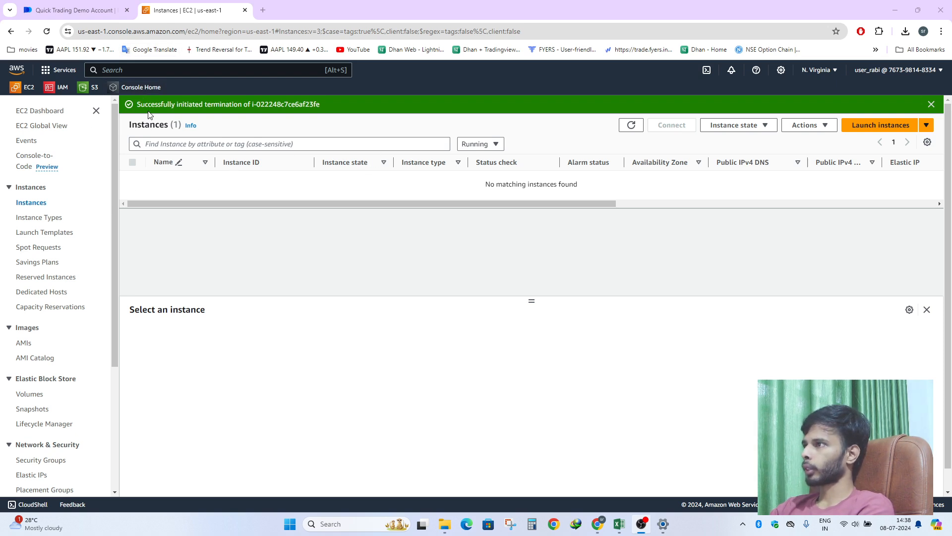
# Open the EC2 instances list and filter it to instances in the Running state
pyautogui.click(26, 90)
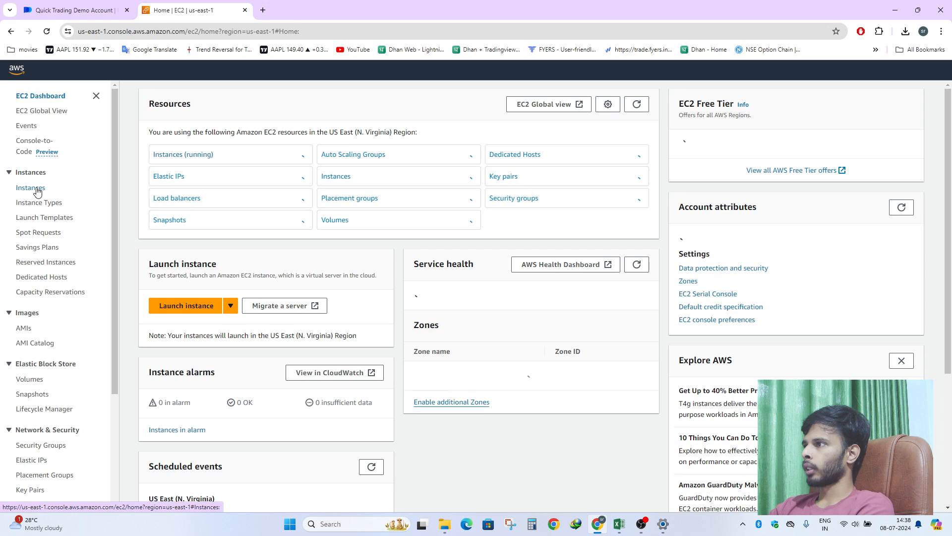
pyautogui.click(30, 188)
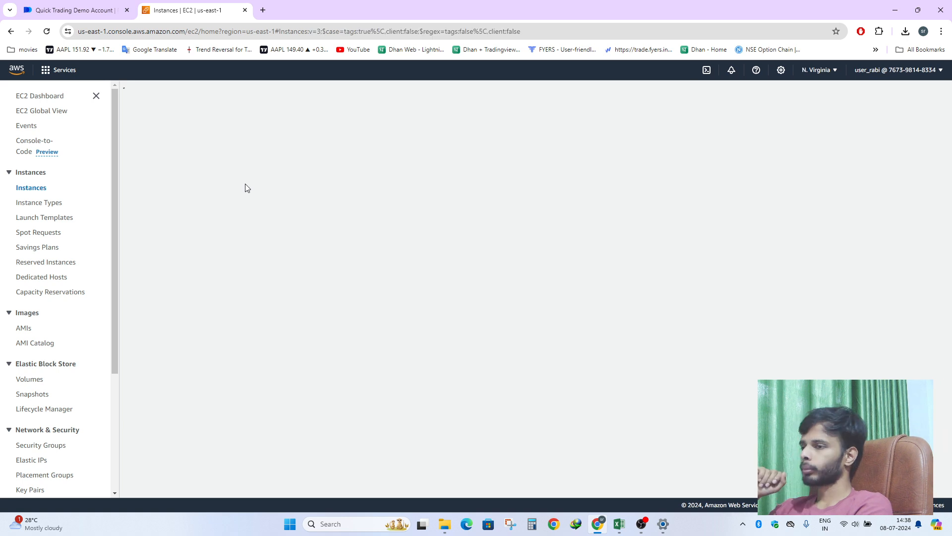
pyautogui.click(475, 129)
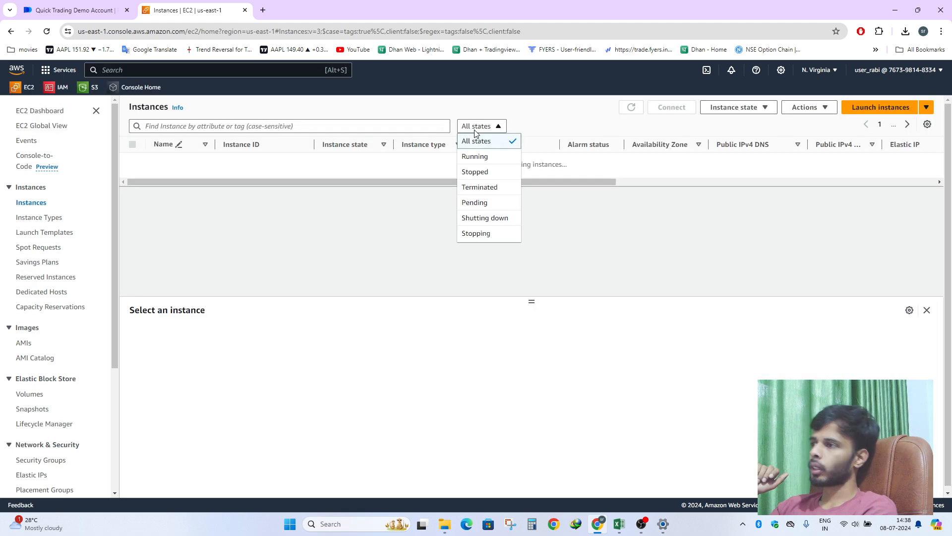
pyautogui.click(476, 156)
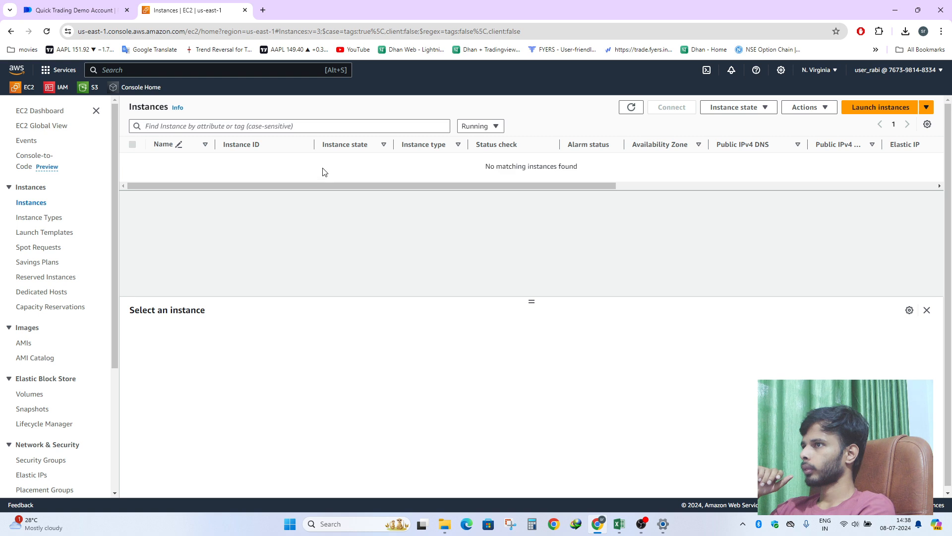
# Begin launching a new EC2 instance and name it win-server-2022
pyautogui.click(870, 112)
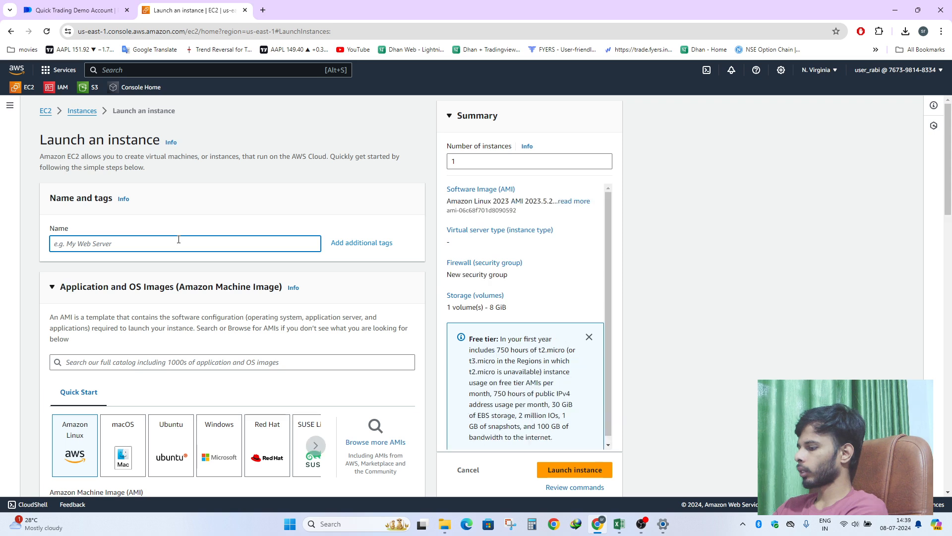
pyautogui.write('win')
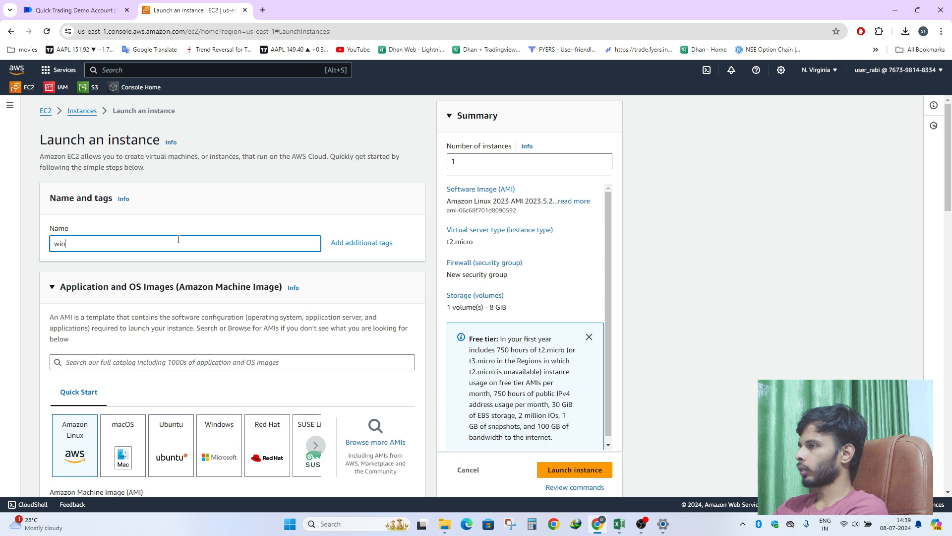
pyautogui.write('-')
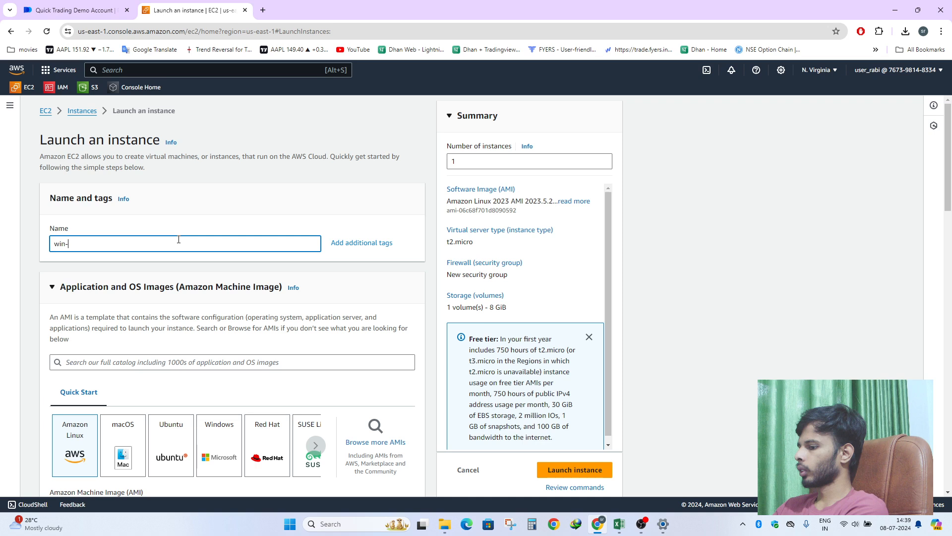
pyautogui.write('server')
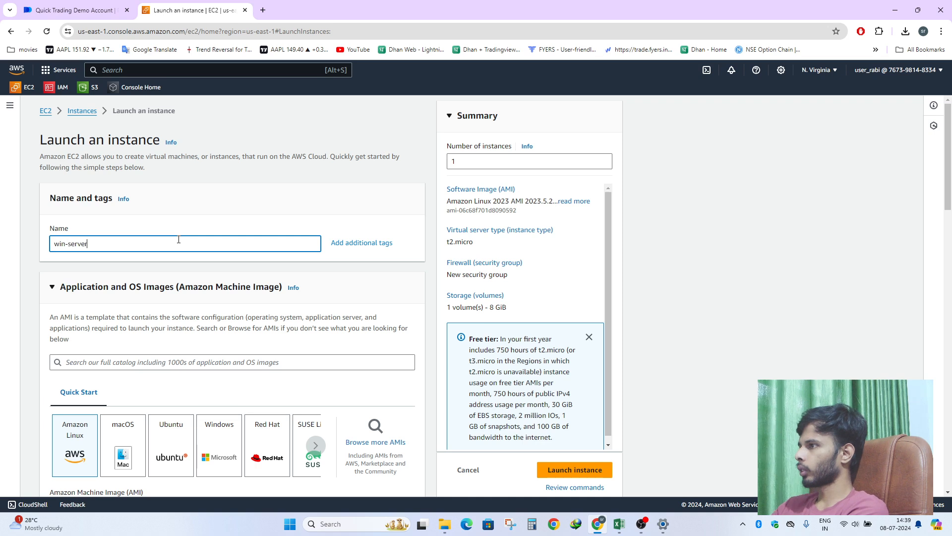
pyautogui.write('-2')
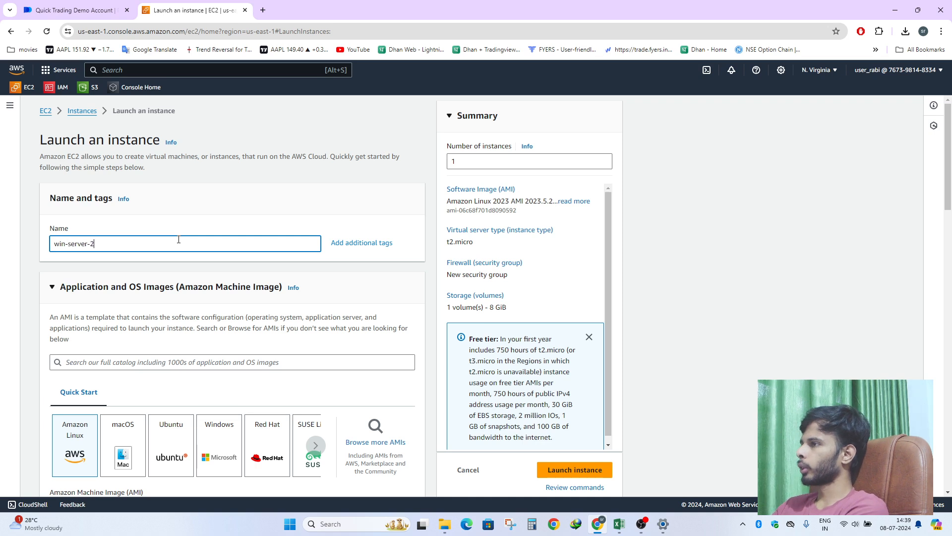
pyautogui.write('022')
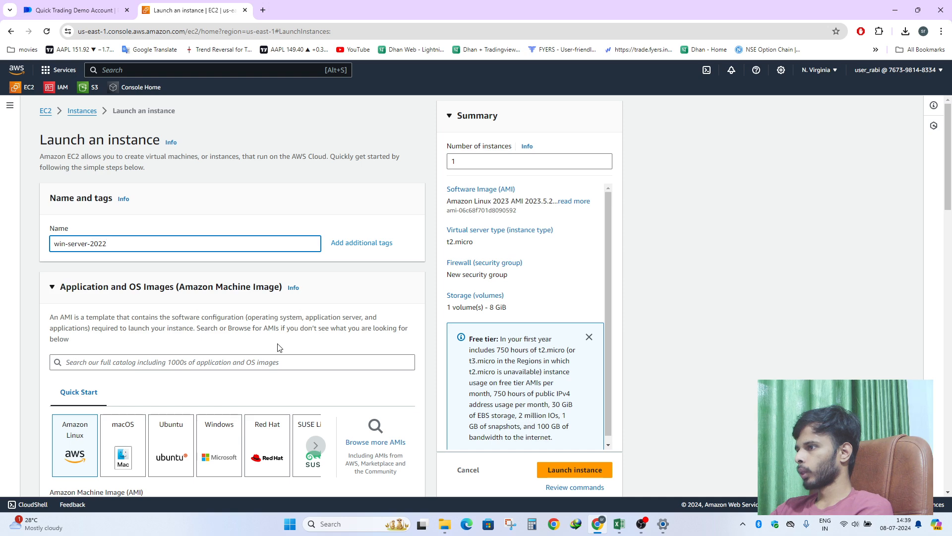
# Choose Windows as the operating system, keep the Microsoft Windows Server 2022 Base image, and review the other available images
pyautogui.scroll(-1, 304, 338)
pyautogui.scroll(-2, 304, 338)
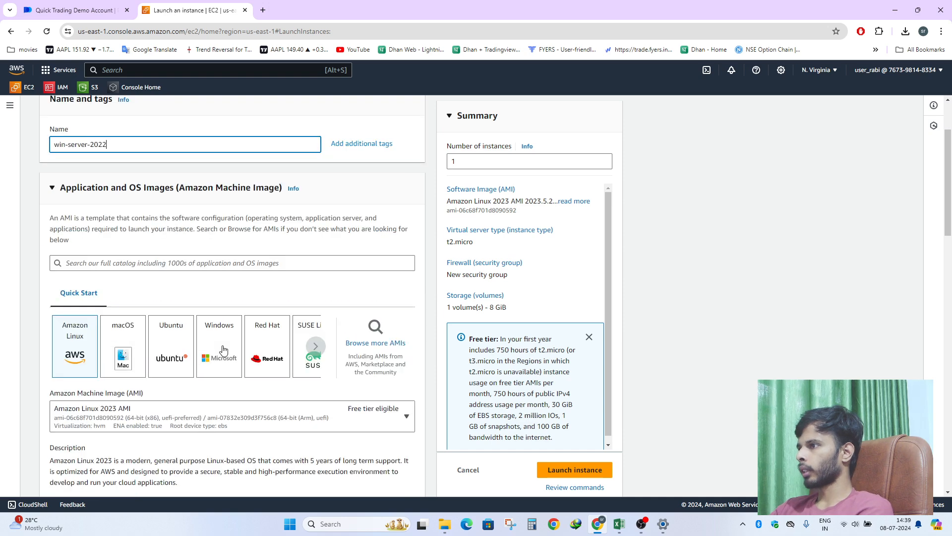
pyautogui.click(223, 349)
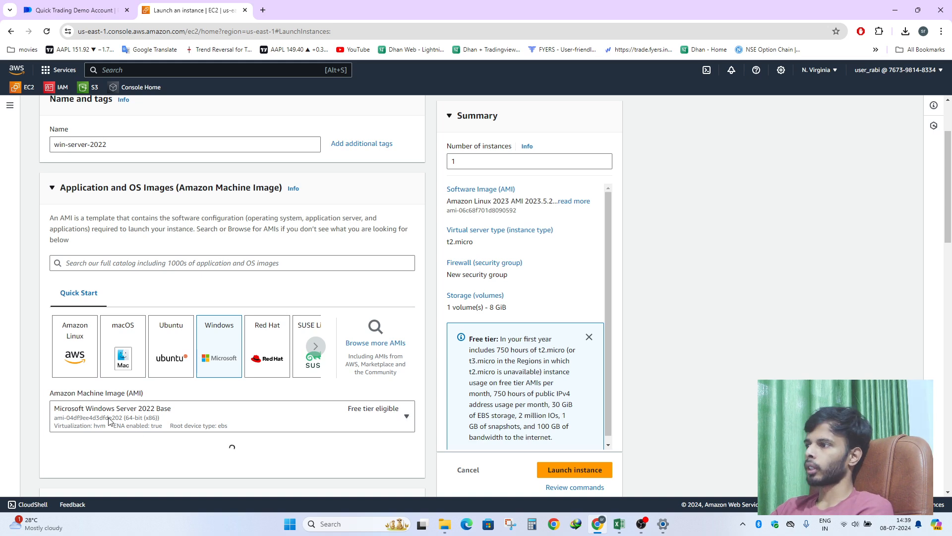
pyautogui.click(156, 416)
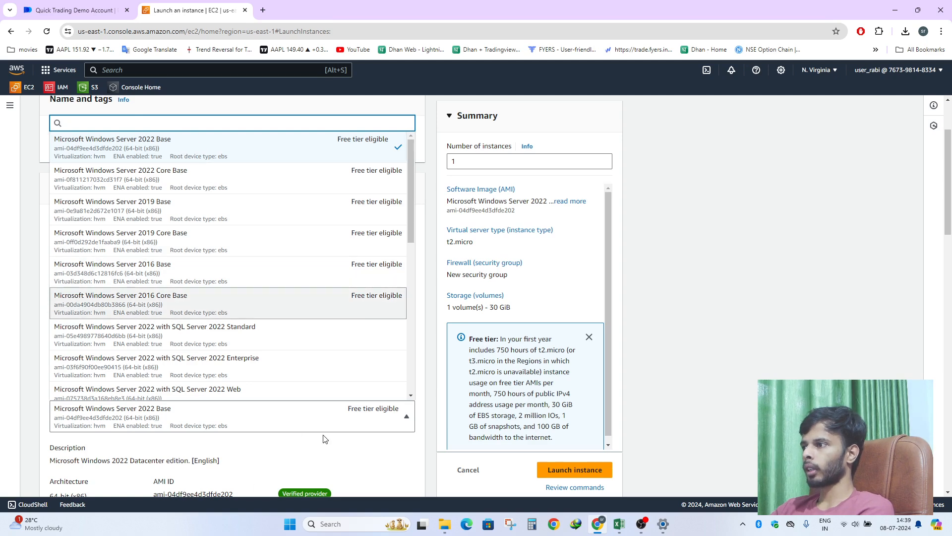
pyautogui.click(720, 304)
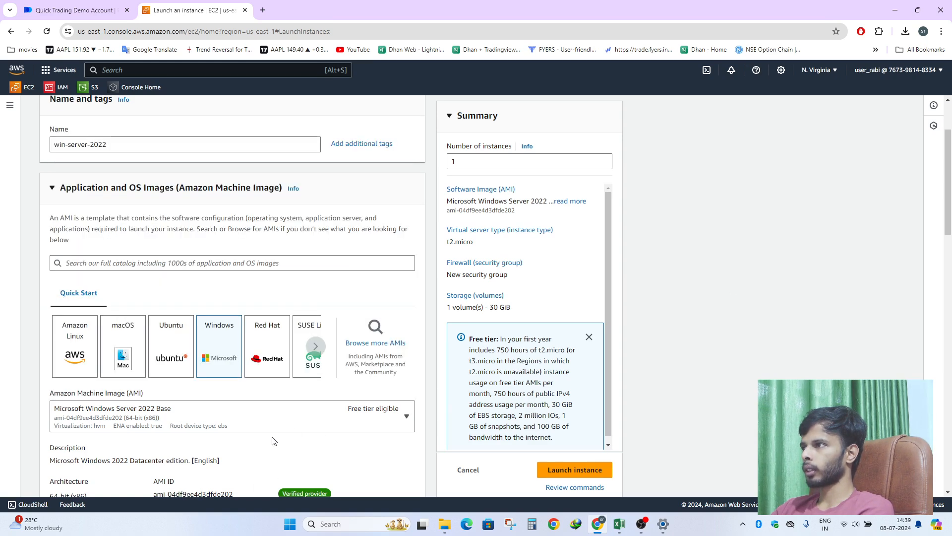
# Start creating a new key pair for the instance login, using the .pem private key file format
pyautogui.scroll(-8, 271, 420)
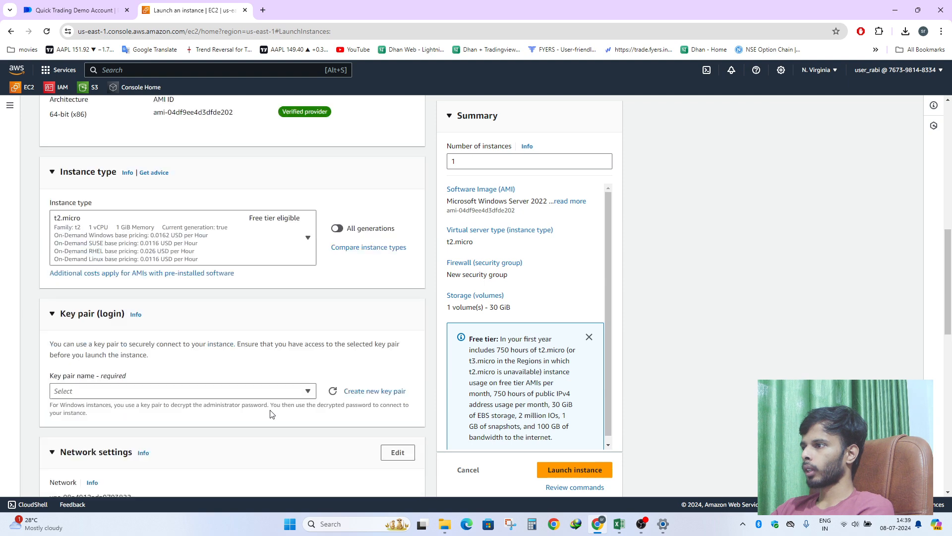
pyautogui.scroll(-1, 272, 415)
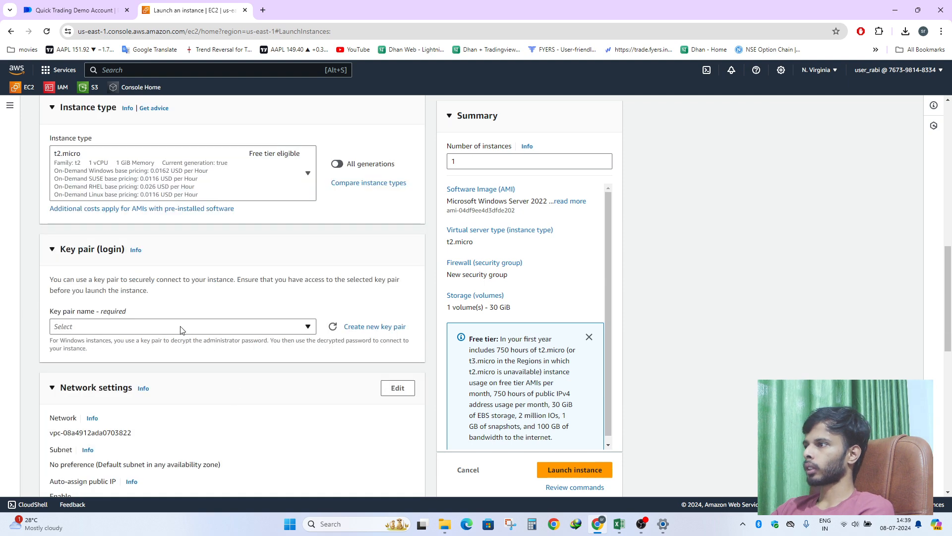
pyautogui.click(382, 327)
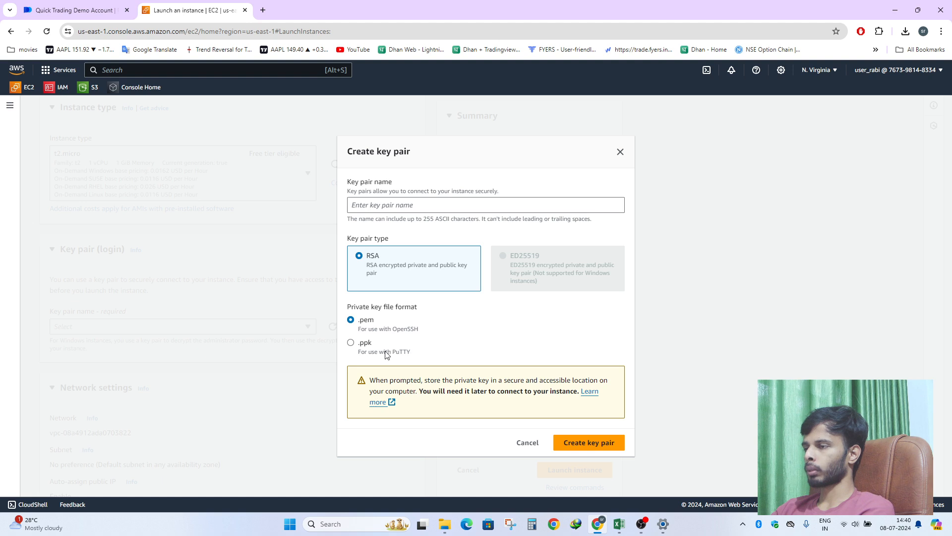
pyautogui.moveTo(407, 353); pyautogui.dragTo(385, 354)
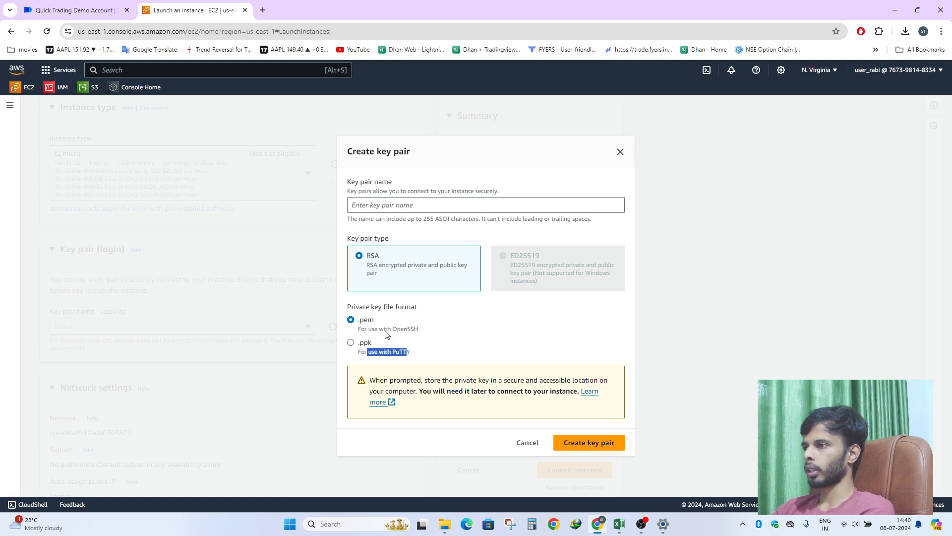
pyautogui.click(351, 342)
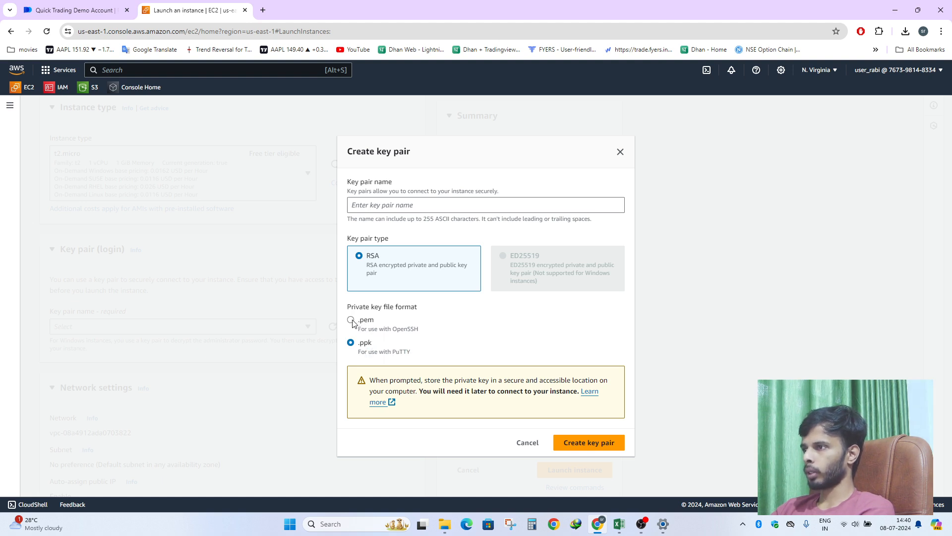
pyautogui.click(351, 321)
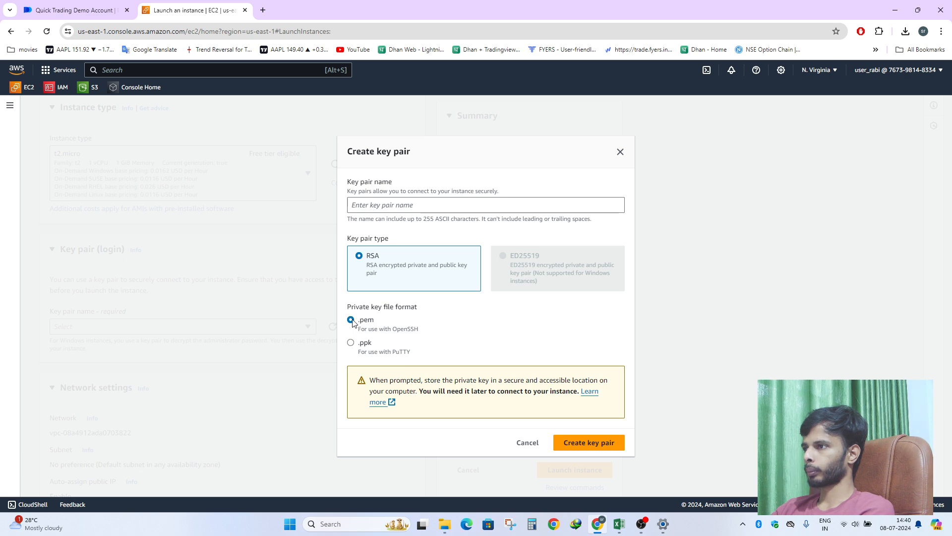
# Name the RSA key pair win-server-2022-keypair and create it
pyautogui.click(402, 208)
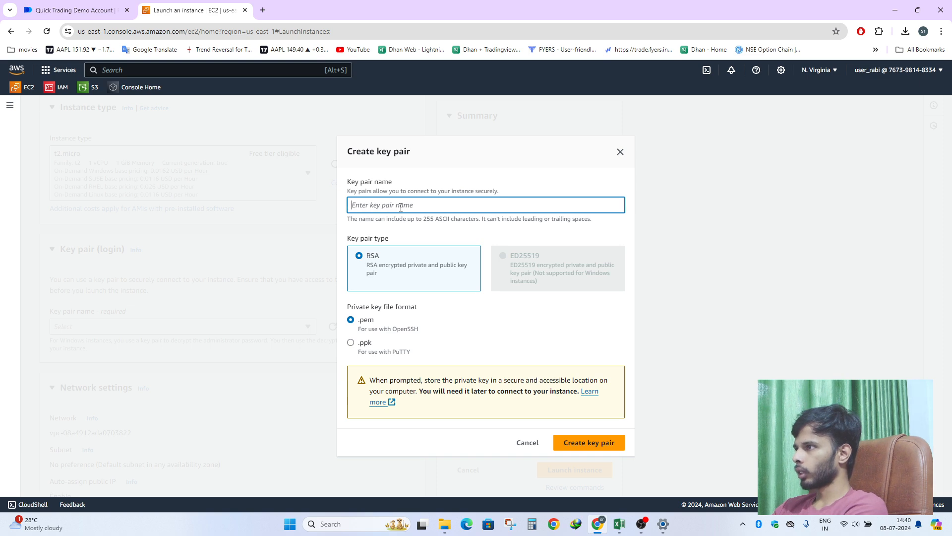
pyautogui.write('win-')
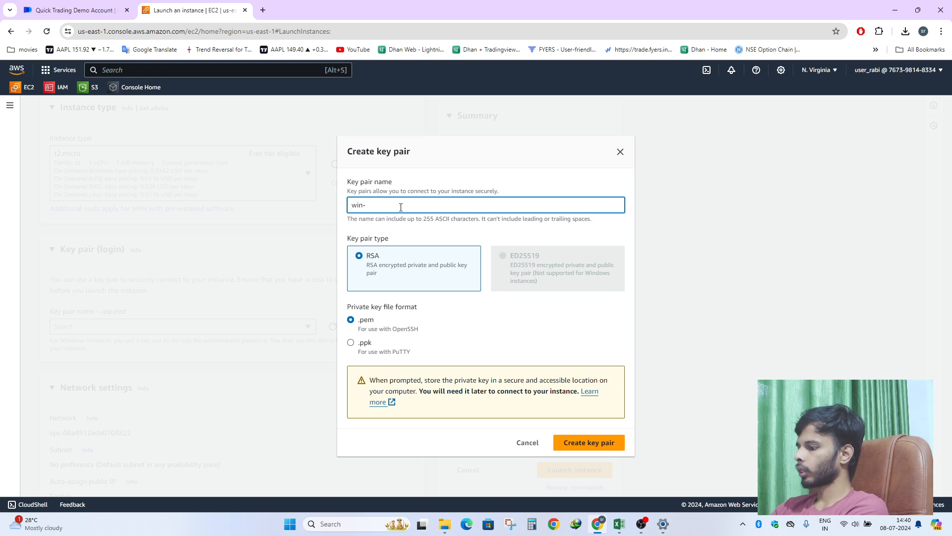
pyautogui.write('ser')
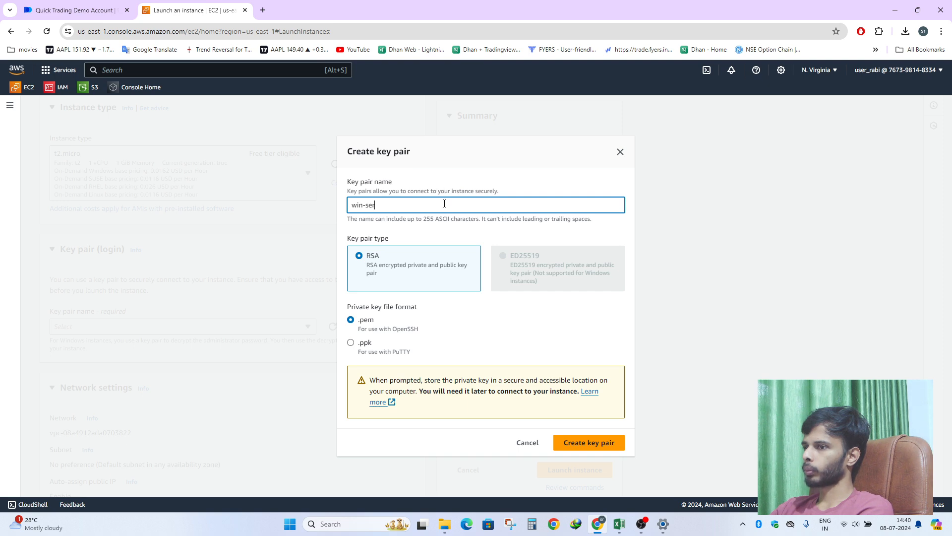
pyautogui.write('ver-2022-keypair')
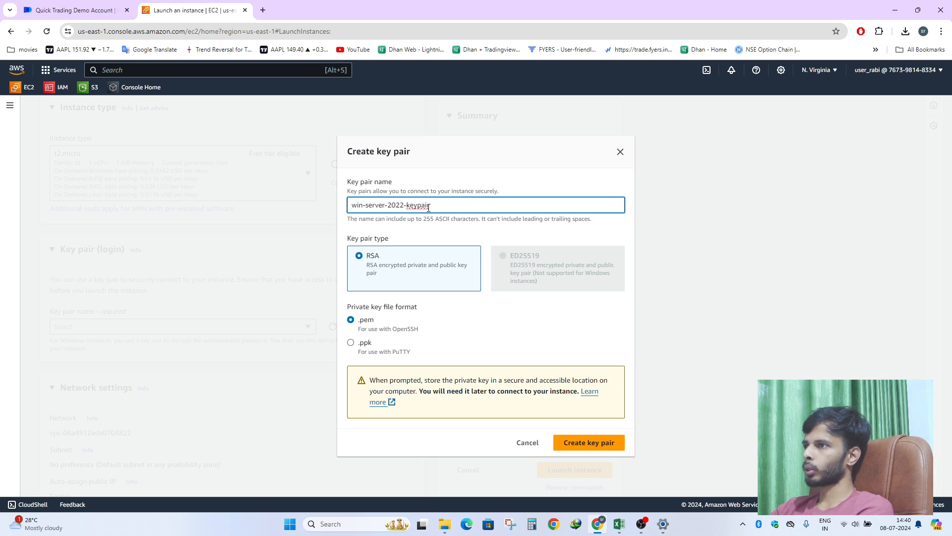
pyautogui.click(588, 449)
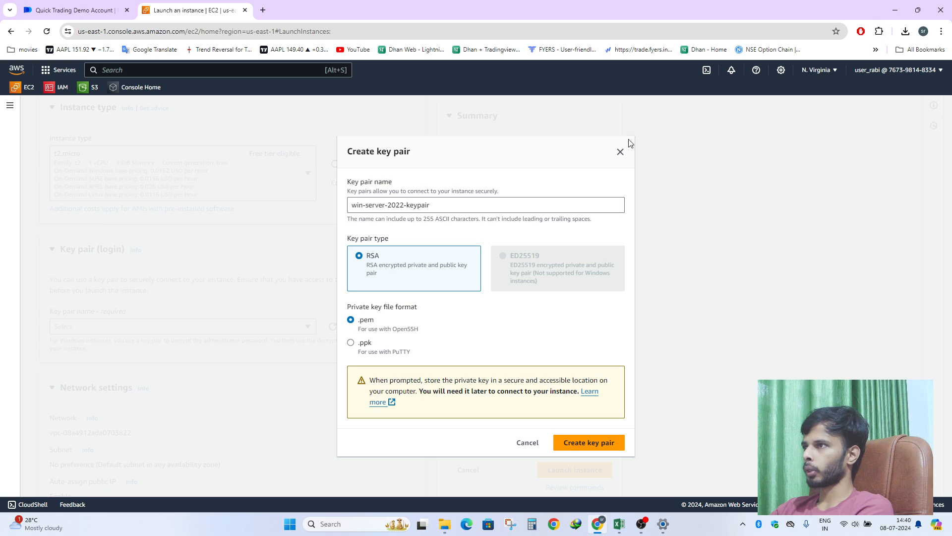
pyautogui.click(621, 152)
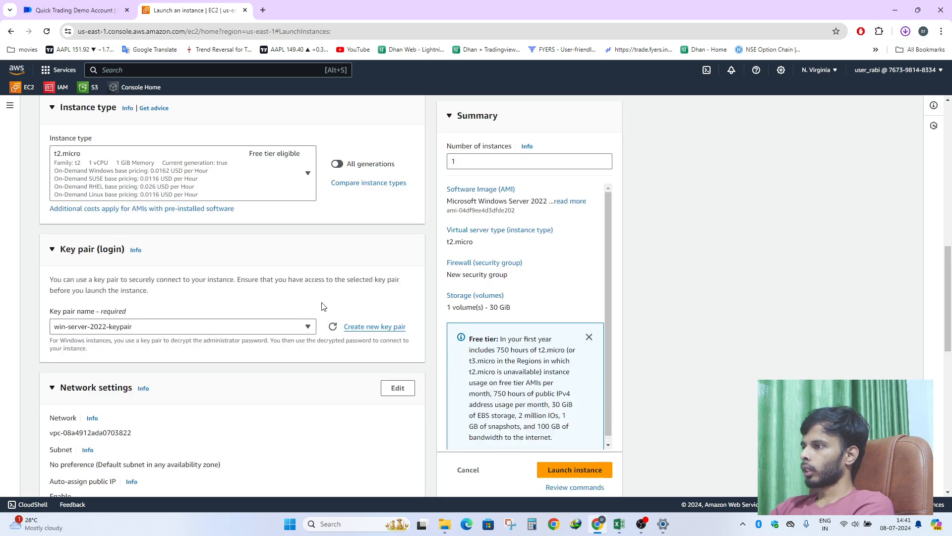
# Allow HTTP traffic from the internet in the new security group's rules and launch the instance
pyautogui.scroll(-3, 320, 306)
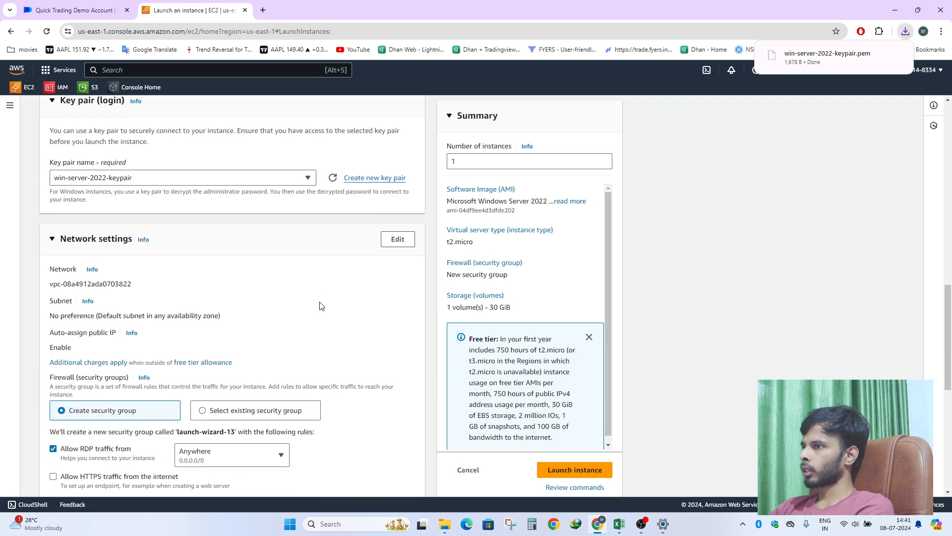
pyautogui.scroll(-1, 320, 305)
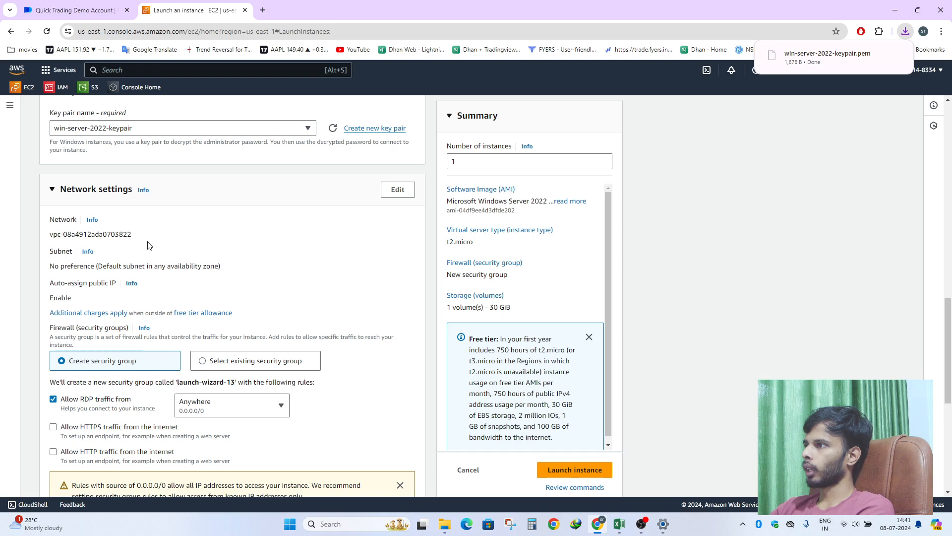
pyautogui.scroll(-2, 128, 256)
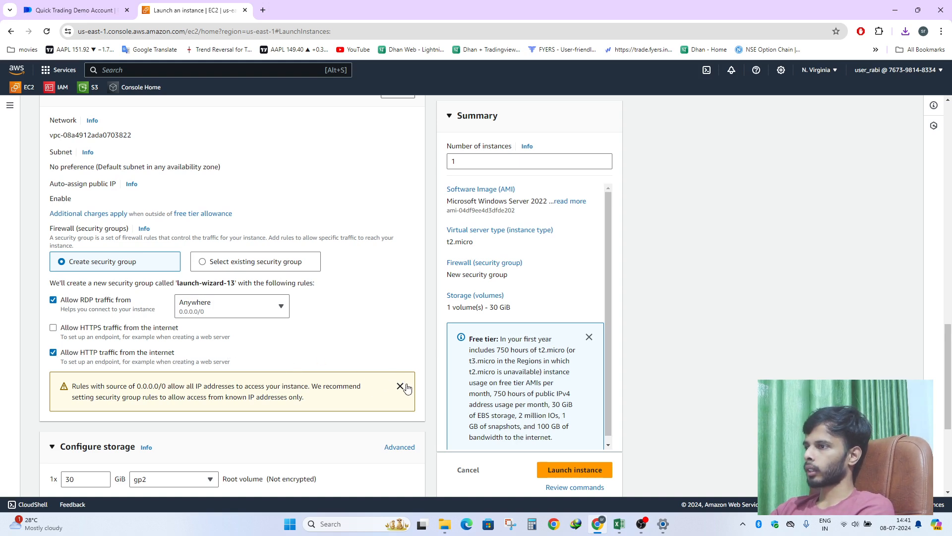
pyautogui.scroll(-5, 355, 342)
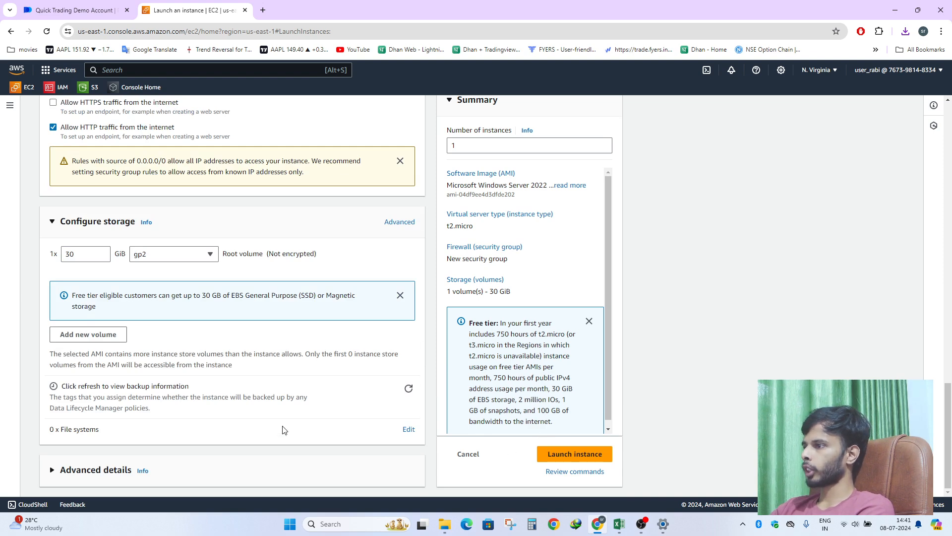
pyautogui.click(587, 456)
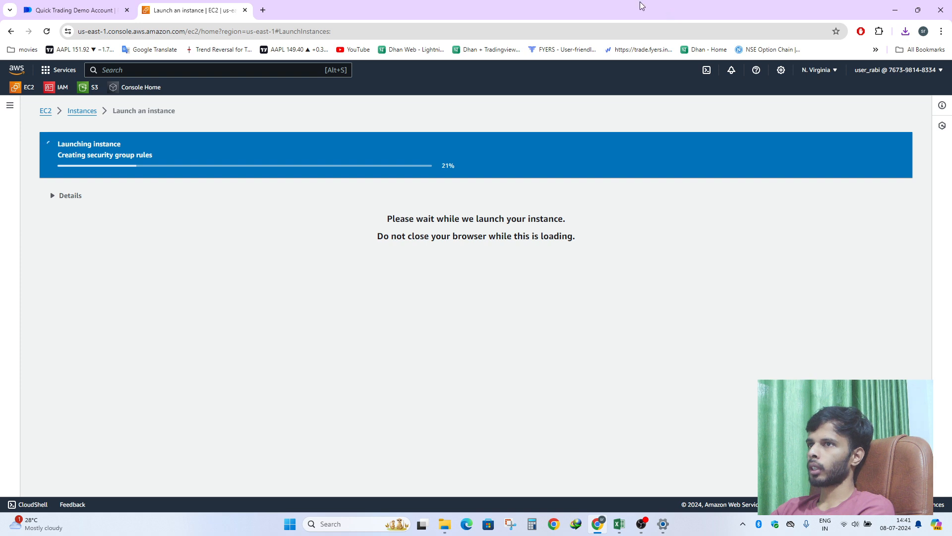
# Open the EC2 instances list and refresh it to check the win-server-2022 instance's state and status check
pyautogui.click(127, 10)
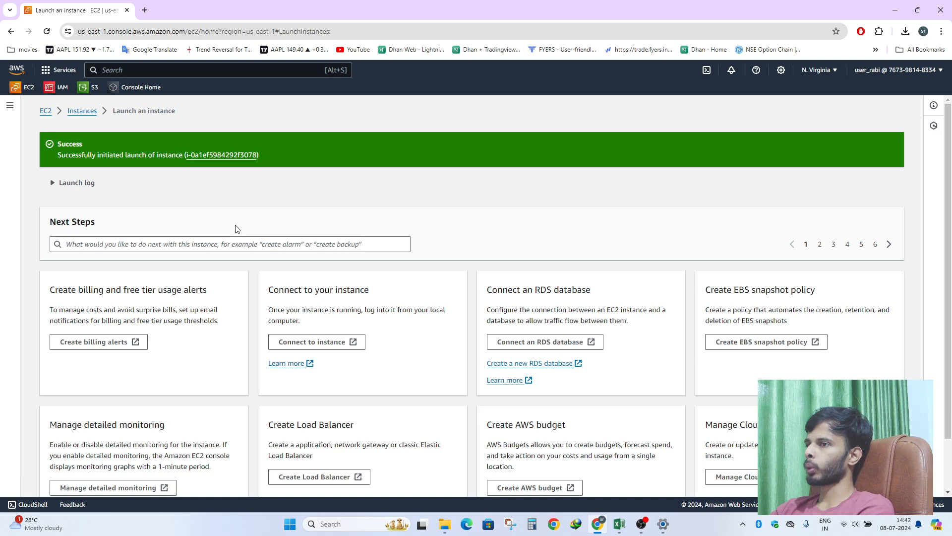
pyautogui.click(80, 112)
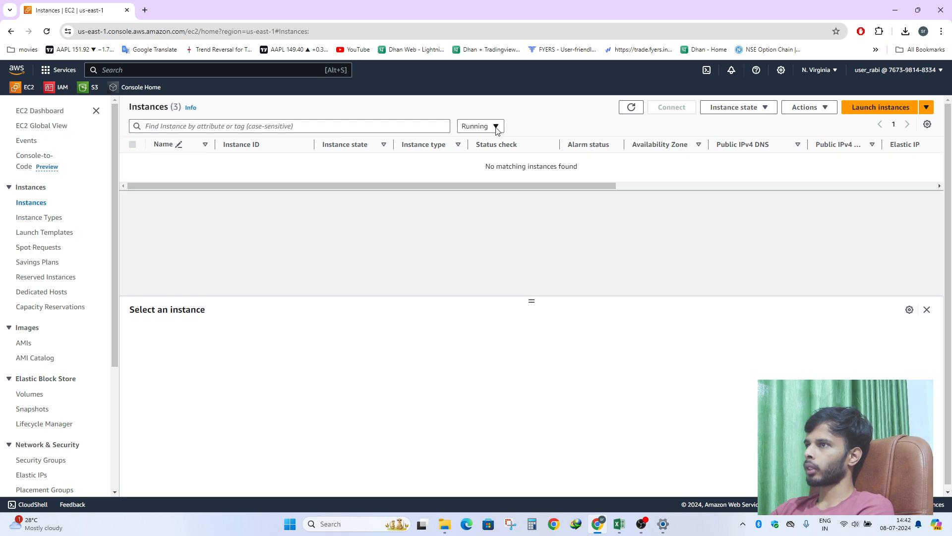
pyautogui.click(632, 110)
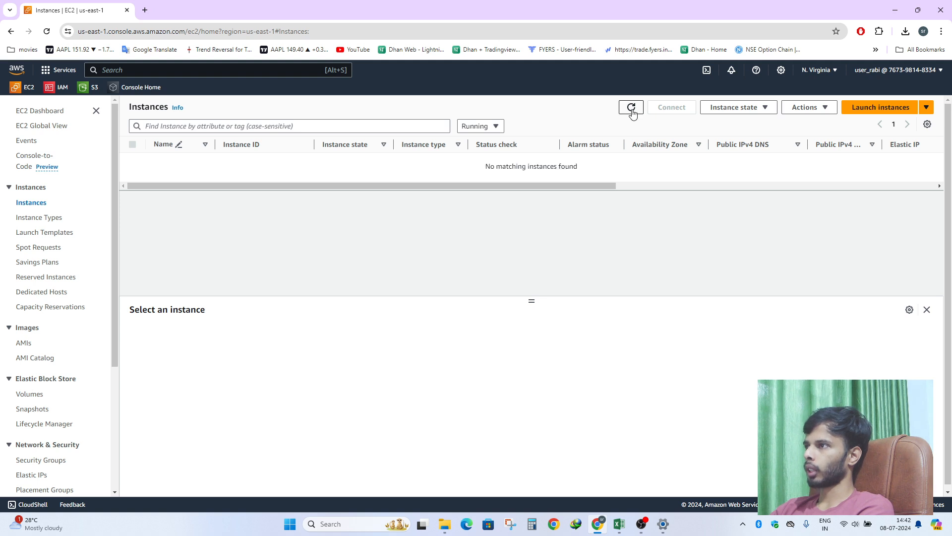
pyautogui.click(498, 128)
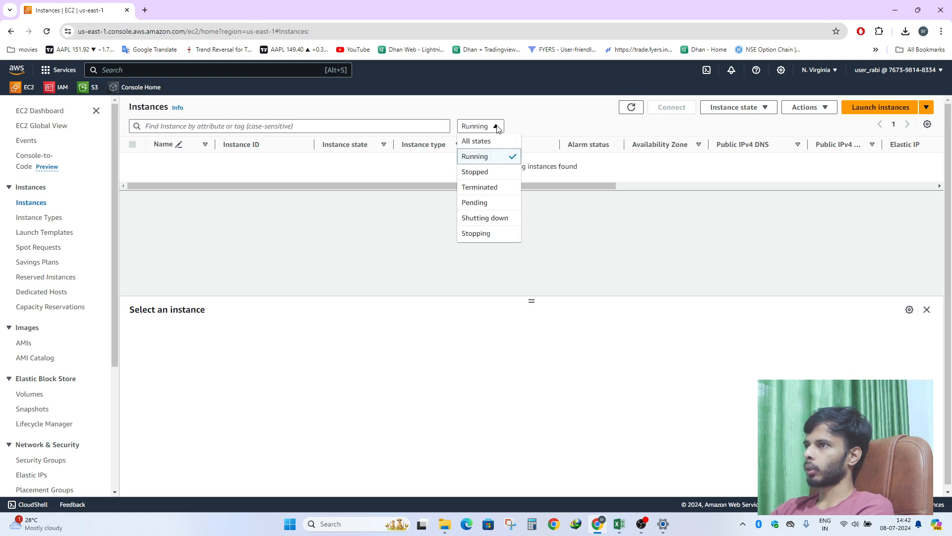
pyautogui.click(543, 118)
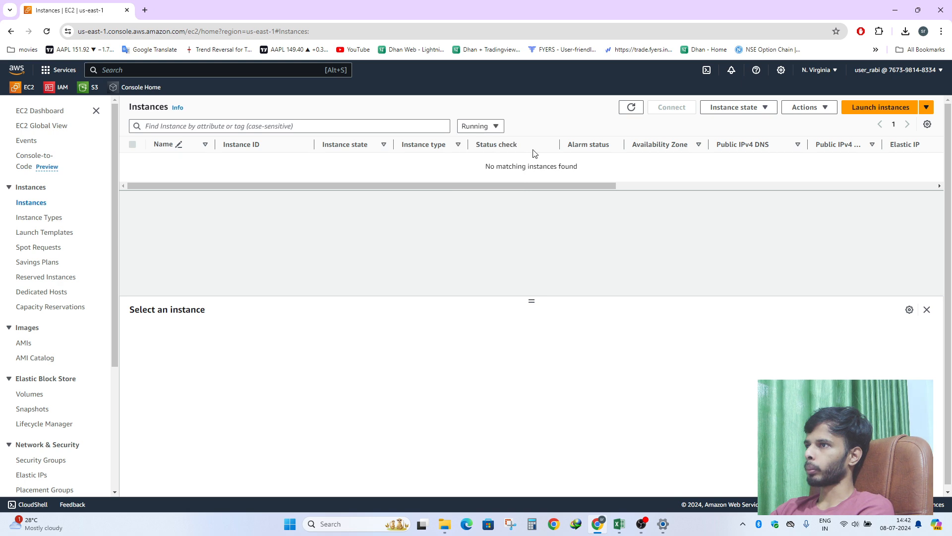
pyautogui.click(631, 108)
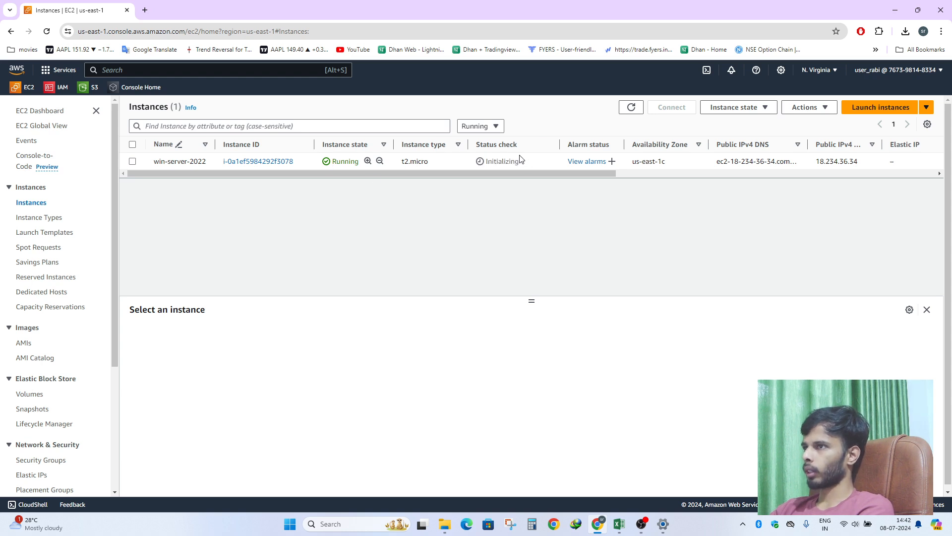
pyautogui.moveTo(478, 145); pyautogui.dragTo(520, 147)
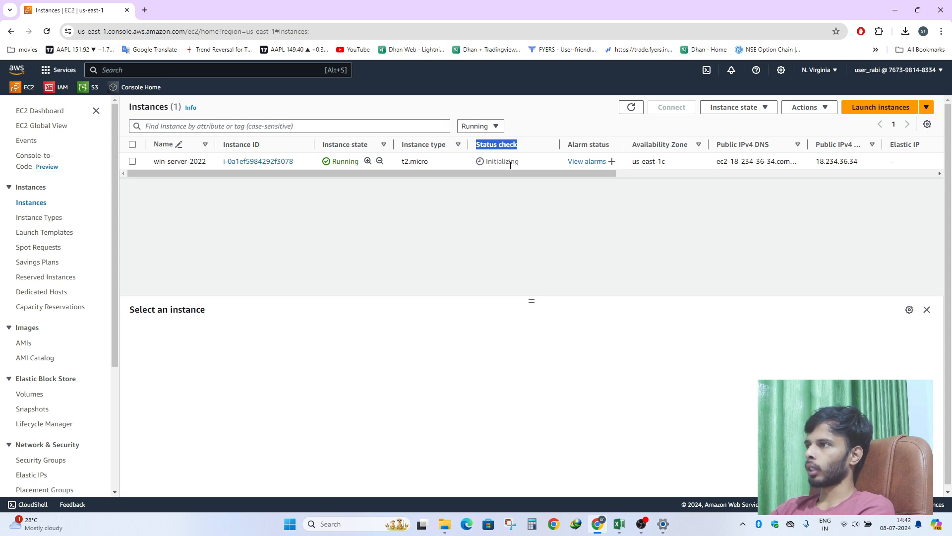
pyautogui.click(546, 118)
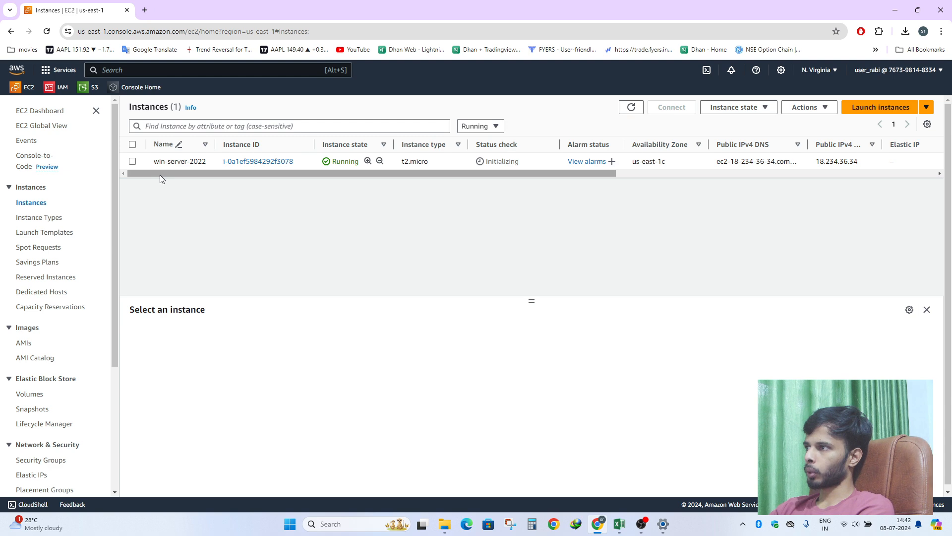
# Start connecting to the win-server-2022 instance with an RDP client and download its remote desktop file
pyautogui.click(133, 162)
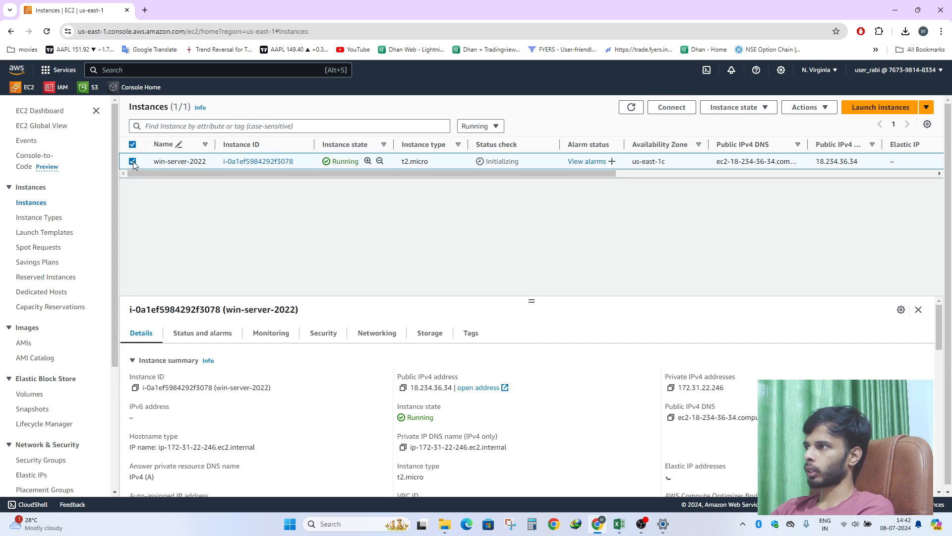
pyautogui.click(679, 110)
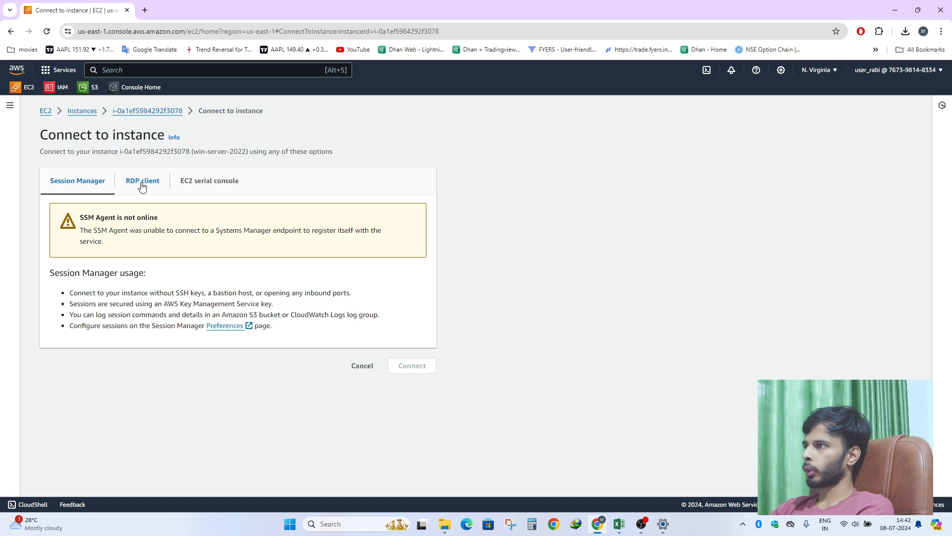
pyautogui.click(142, 183)
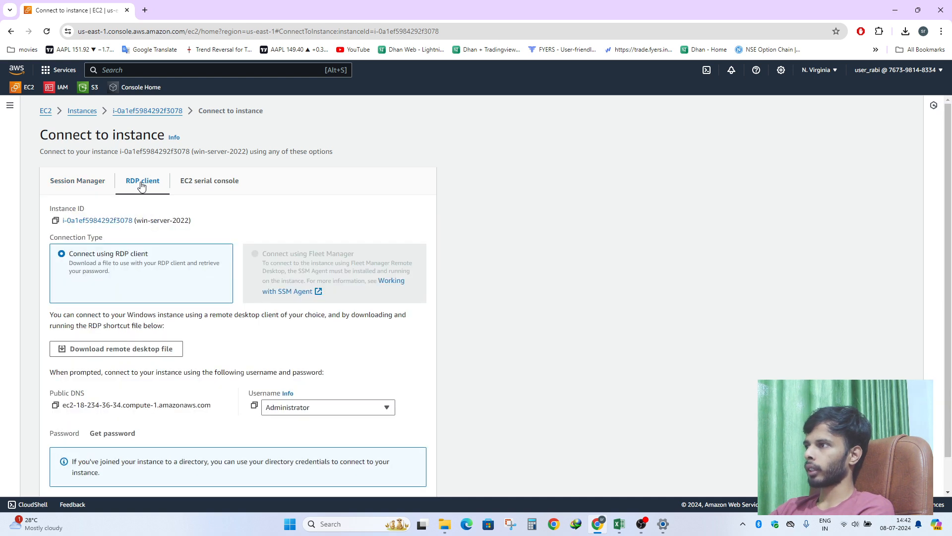
pyautogui.scroll(-1, 445, 215)
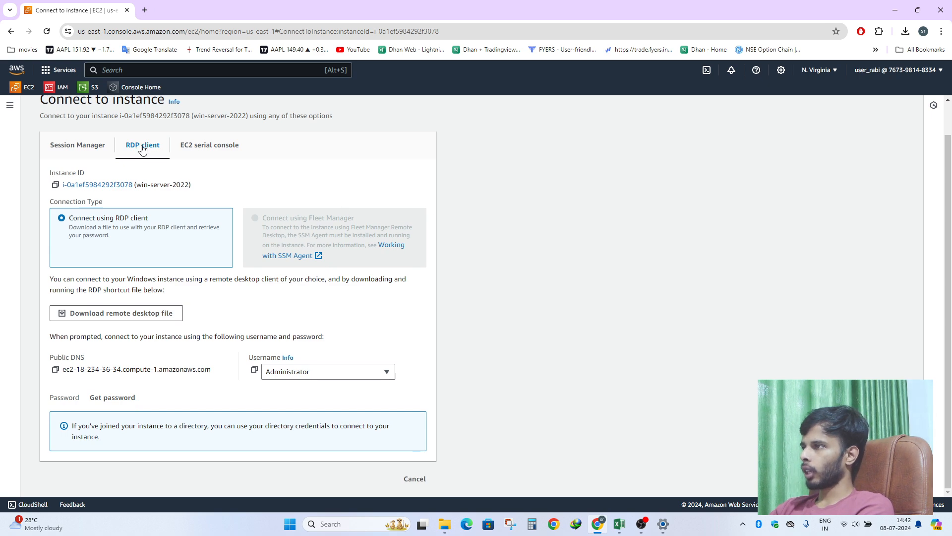
pyautogui.click(130, 317)
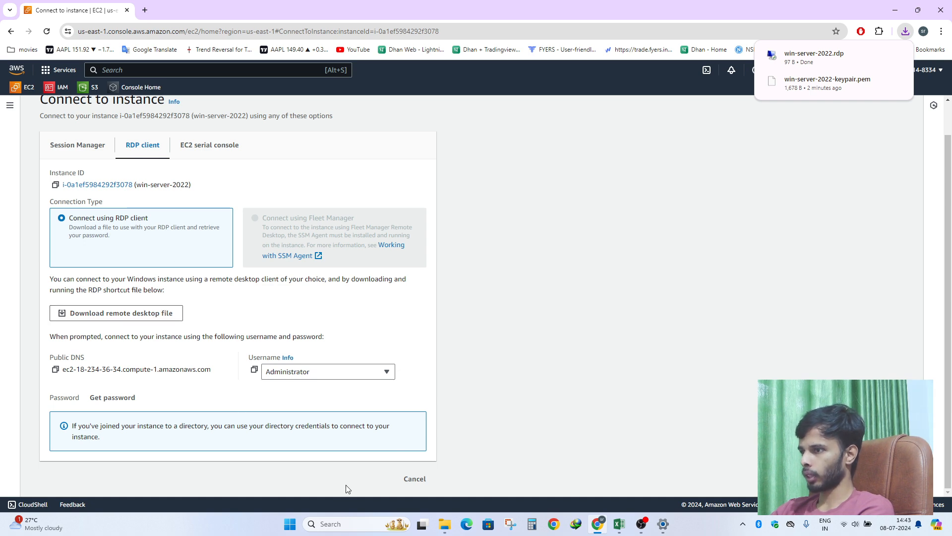
# Open the Windows Remote Desktop Connection app and place its window beside the instance's connection details
pyautogui.click(350, 523)
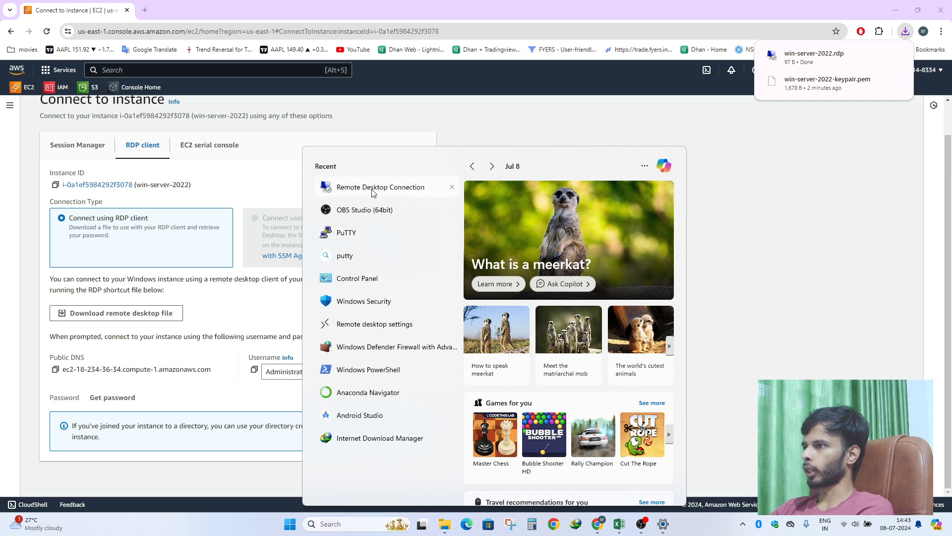
pyautogui.click(367, 195)
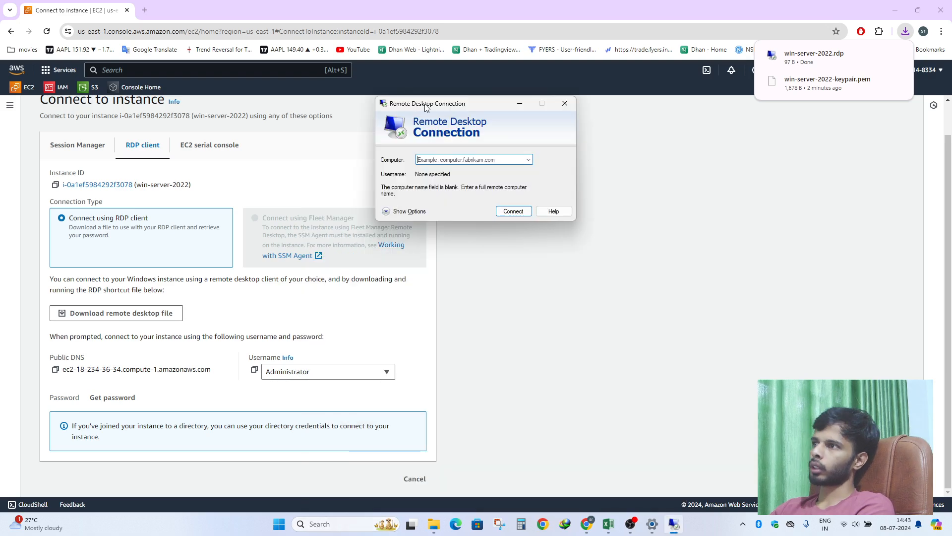
pyautogui.moveTo(426, 105); pyautogui.dragTo(423, 208)
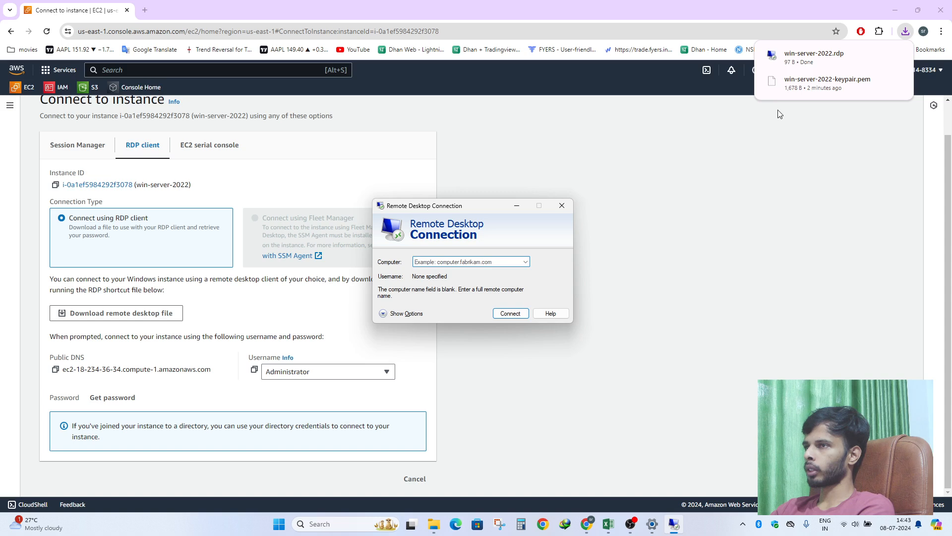
pyautogui.moveTo(798, 66)
pyautogui.moveTo(471, 208); pyautogui.dragTo(437, 212)
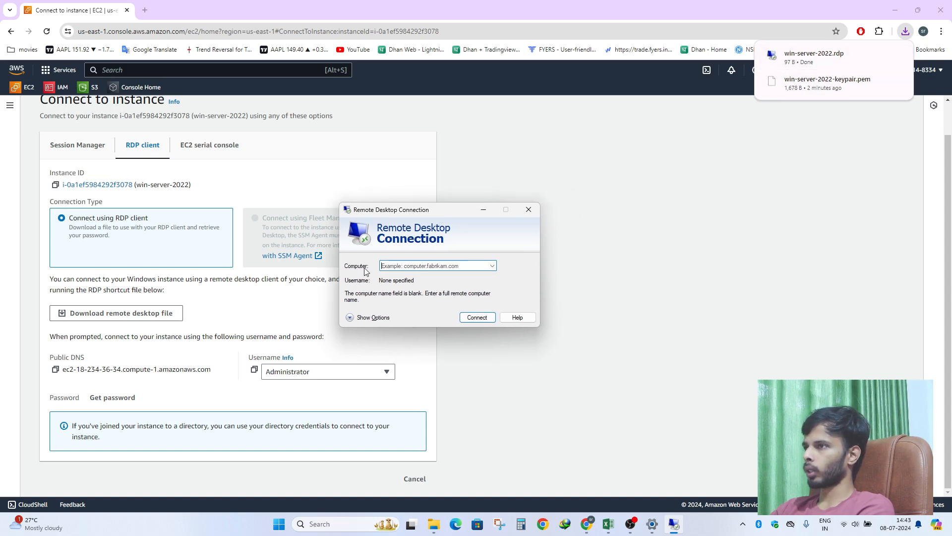
# Open the downloaded win-server-2022.rdp file, accept the connection to the unknown publisher, and bring up the credentials prompt
pyautogui.moveTo(804, 58)
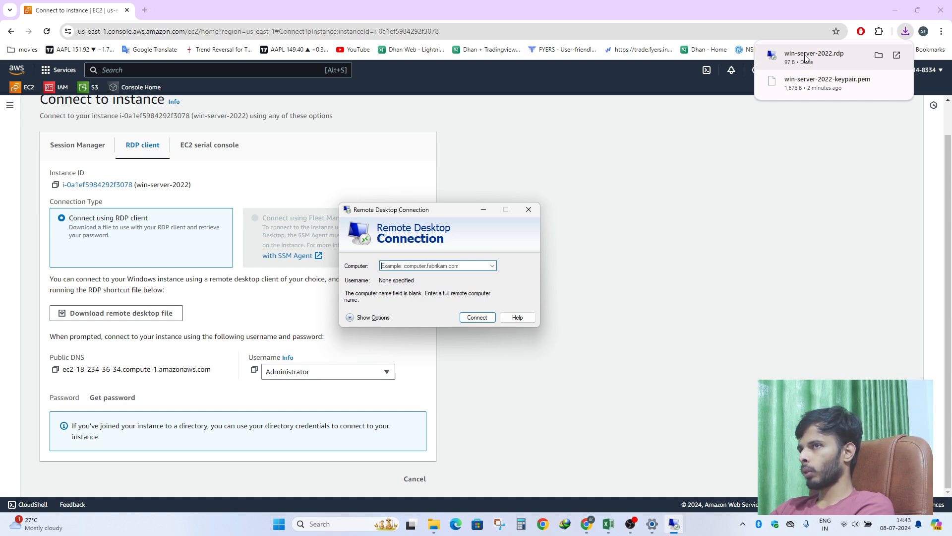
pyautogui.click(804, 57)
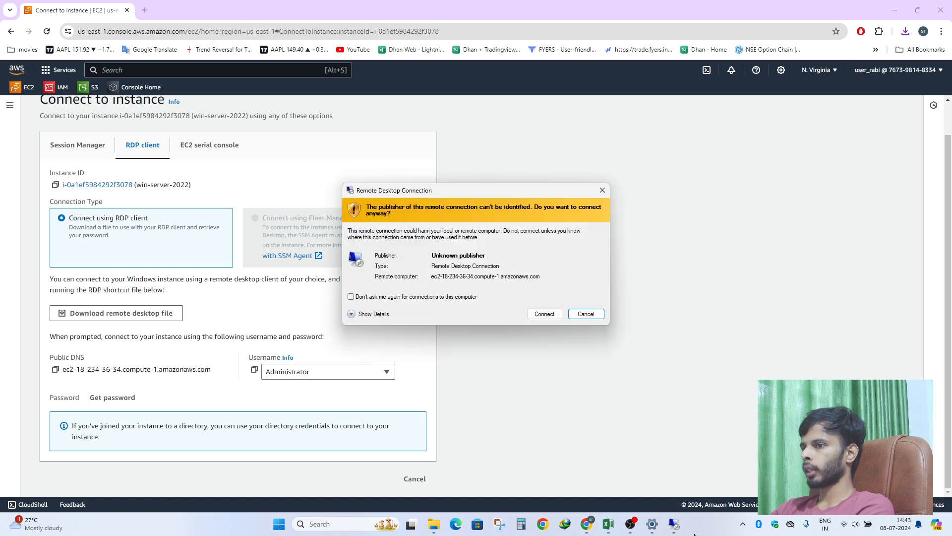
pyautogui.click(545, 314)
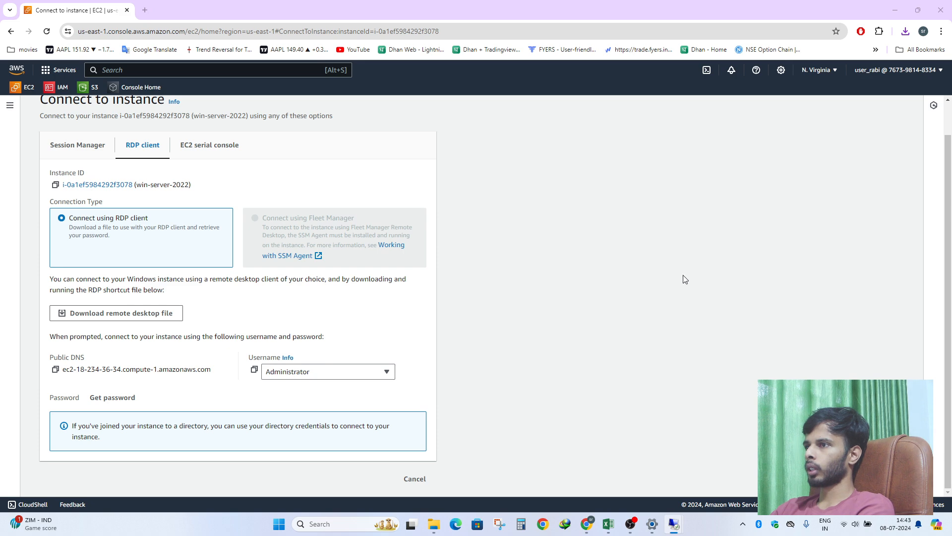
pyautogui.click(673, 525)
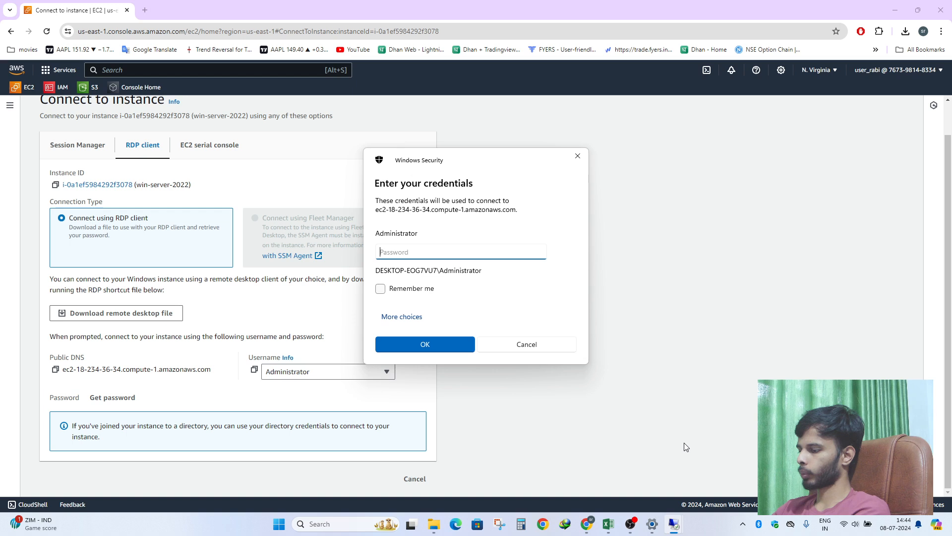
pyautogui.click(471, 277)
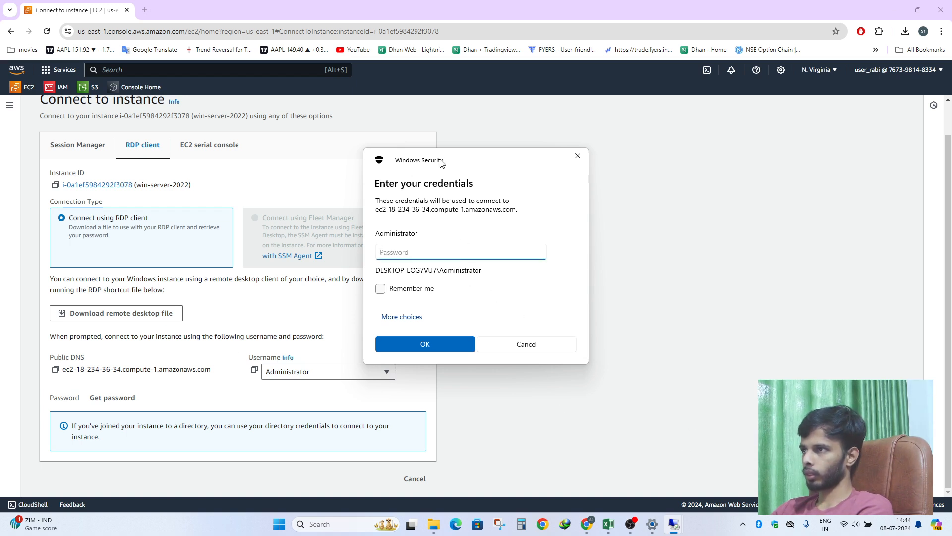
# Move the credentials prompt clear of the instance's connection details and minimise Task Manager
pyautogui.moveTo(446, 156); pyautogui.dragTo(610, 155)
pyautogui.hotkey('ctrl', 'shift', 'Escape')
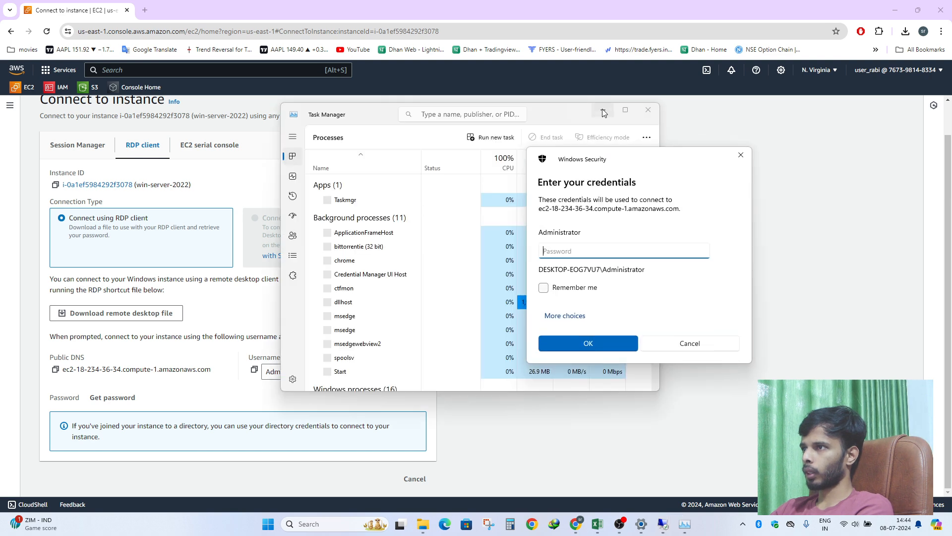
pyautogui.click(604, 110)
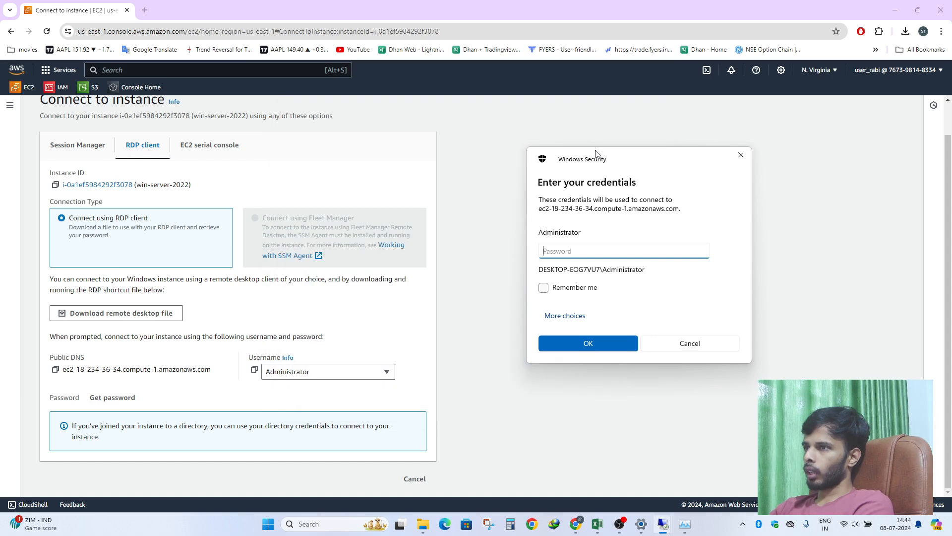
pyautogui.moveTo(600, 156); pyautogui.dragTo(615, 164)
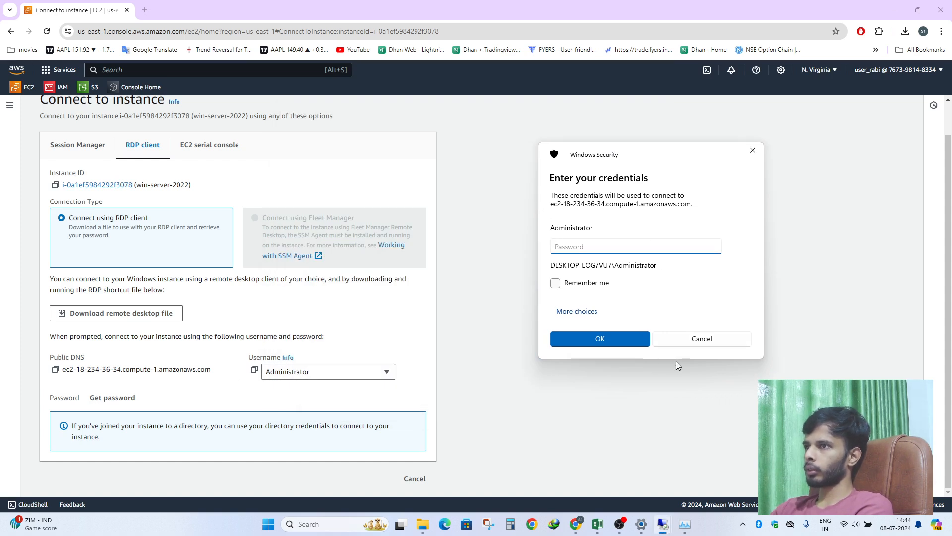
# Review the computer name field in the blank Remote Desktop Connection window and close that window
pyautogui.moveTo(666, 528)
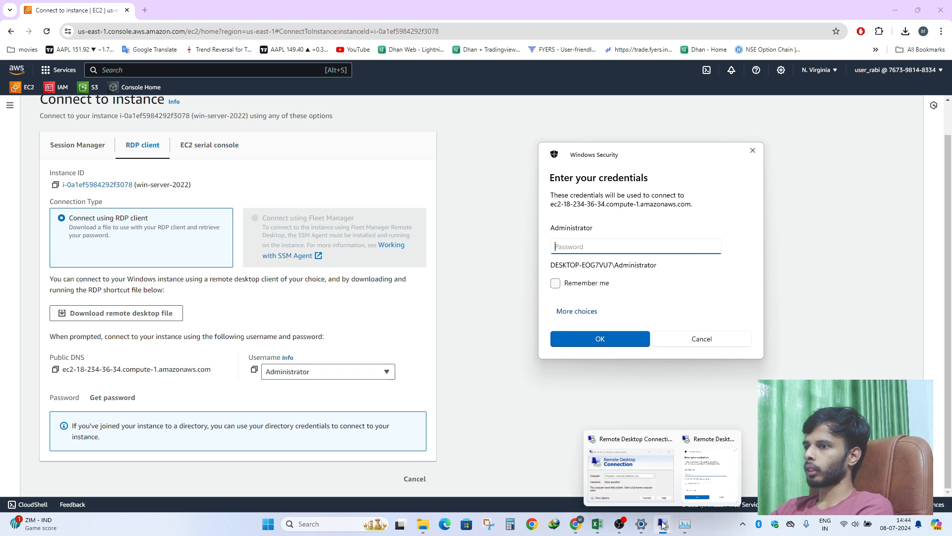
pyautogui.click(632, 463)
pyautogui.moveTo(444, 206); pyautogui.dragTo(392, 207)
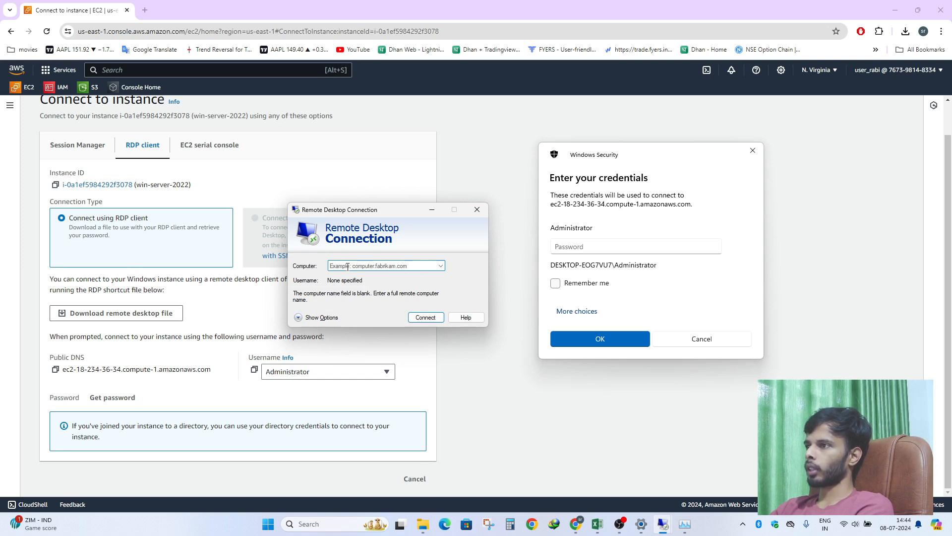
pyautogui.click(357, 266)
pyautogui.moveTo(416, 265); pyautogui.dragTo(336, 264)
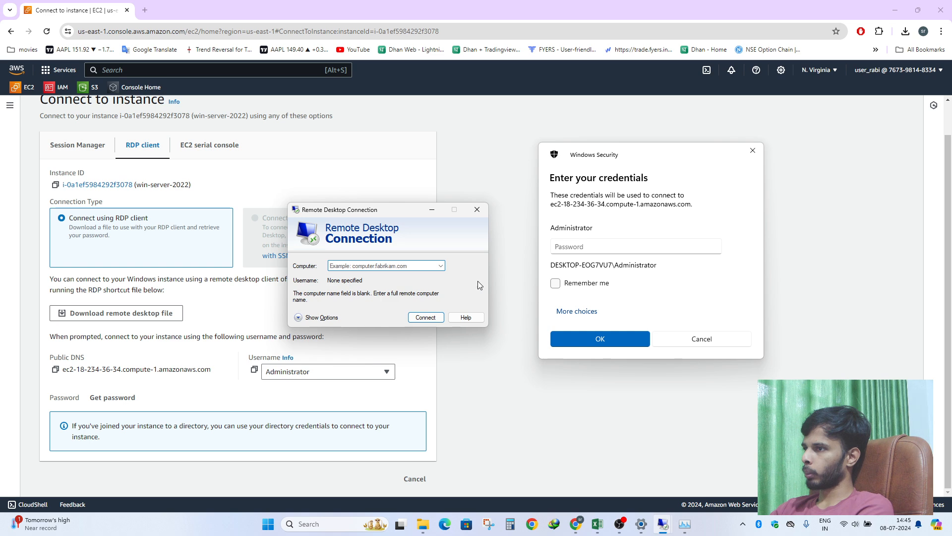
pyautogui.click(478, 209)
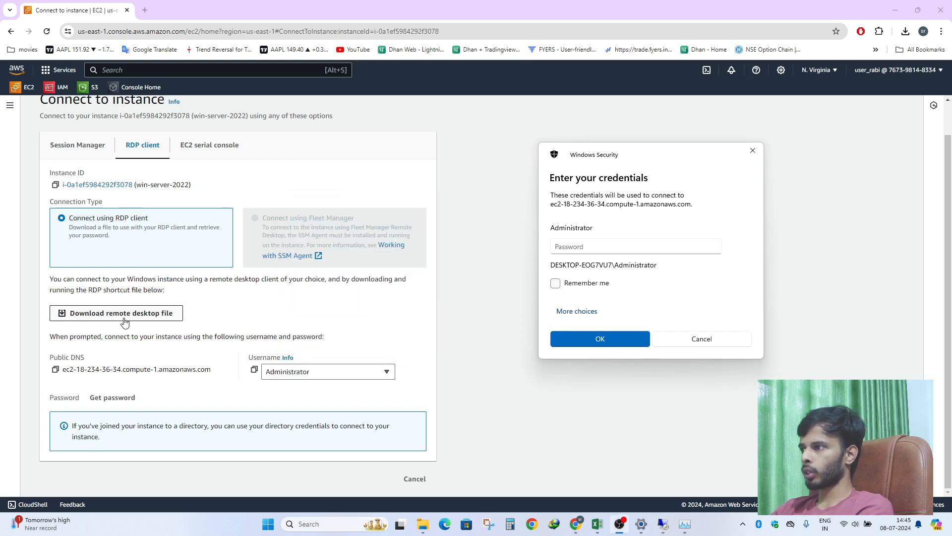
# Start retrieving the instance's Windows password, upload win-server-2022-keypair.pem as the private key, and review the key contents
pyautogui.click(633, 221)
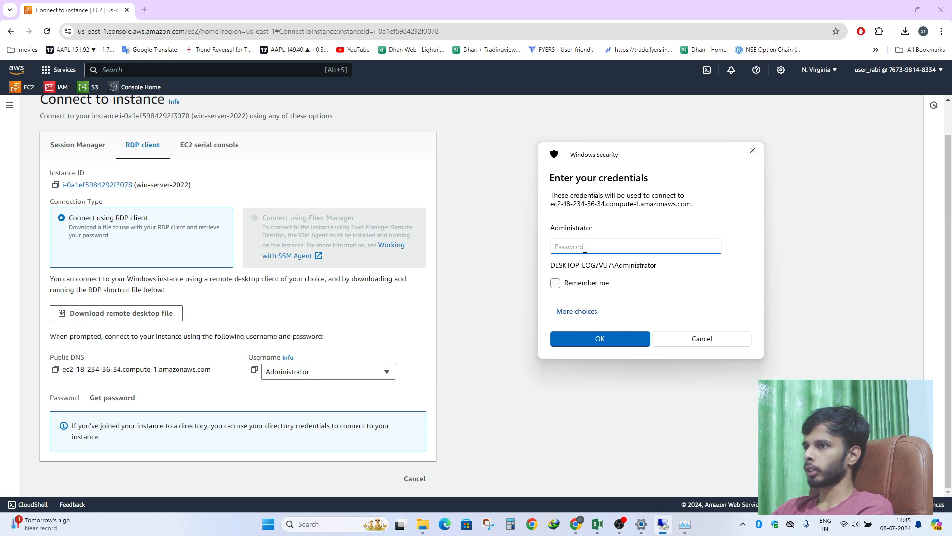
pyautogui.click(118, 403)
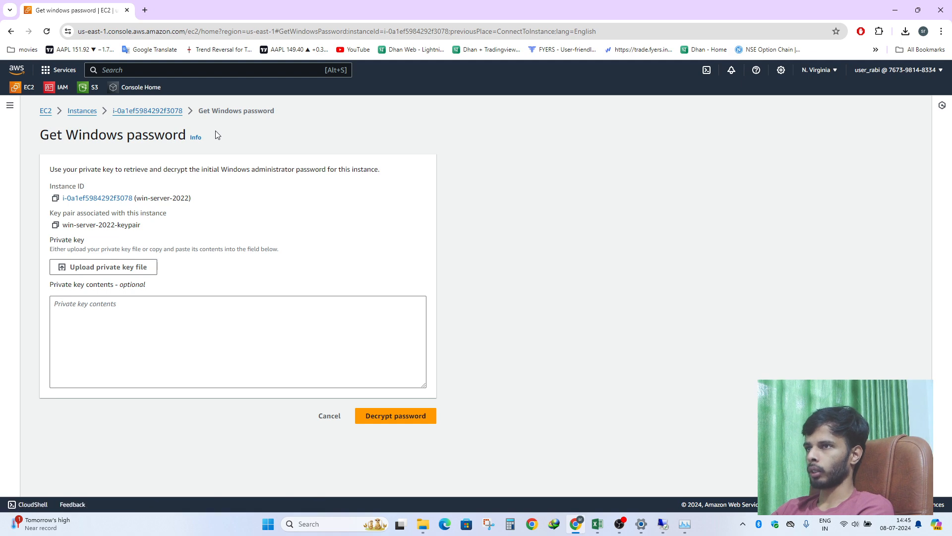
pyautogui.click(143, 271)
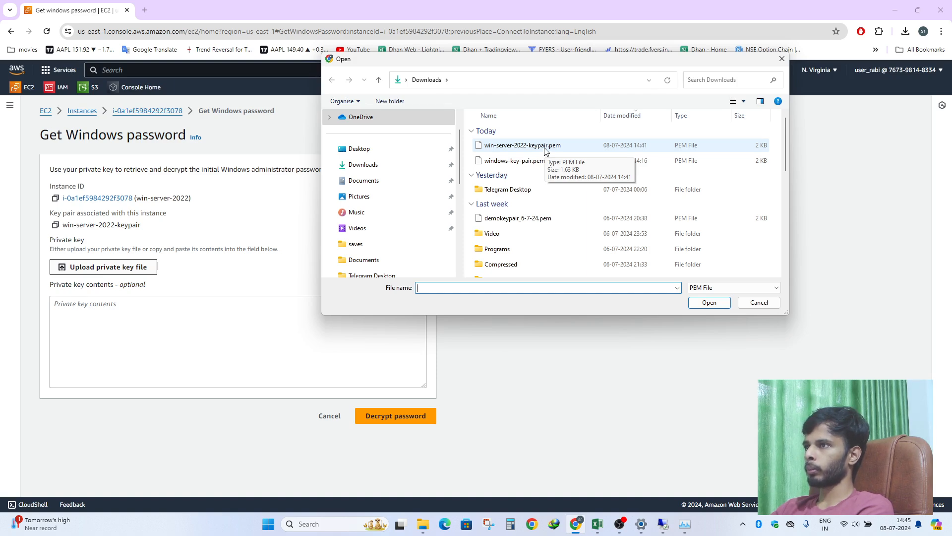
pyautogui.doubleClick(546, 145)
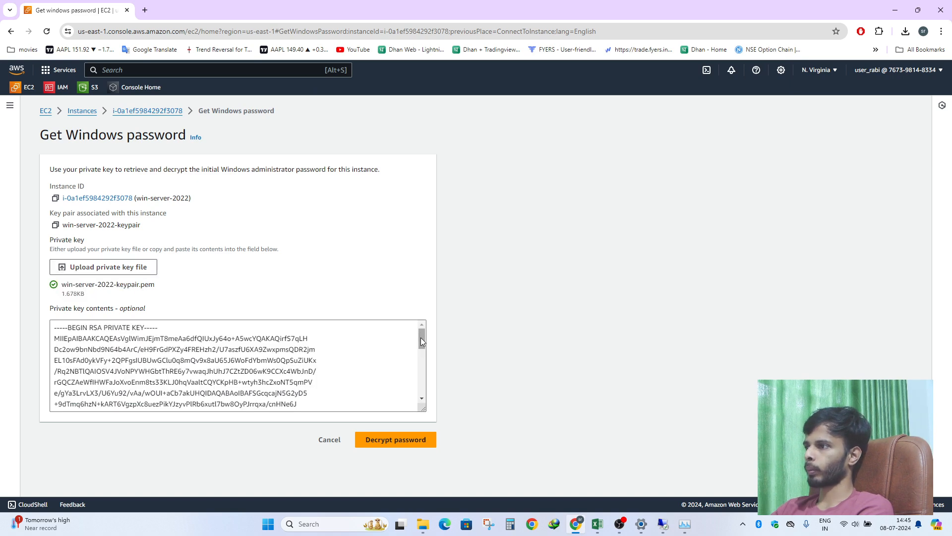
pyautogui.moveTo(421, 338); pyautogui.dragTo(421, 382)
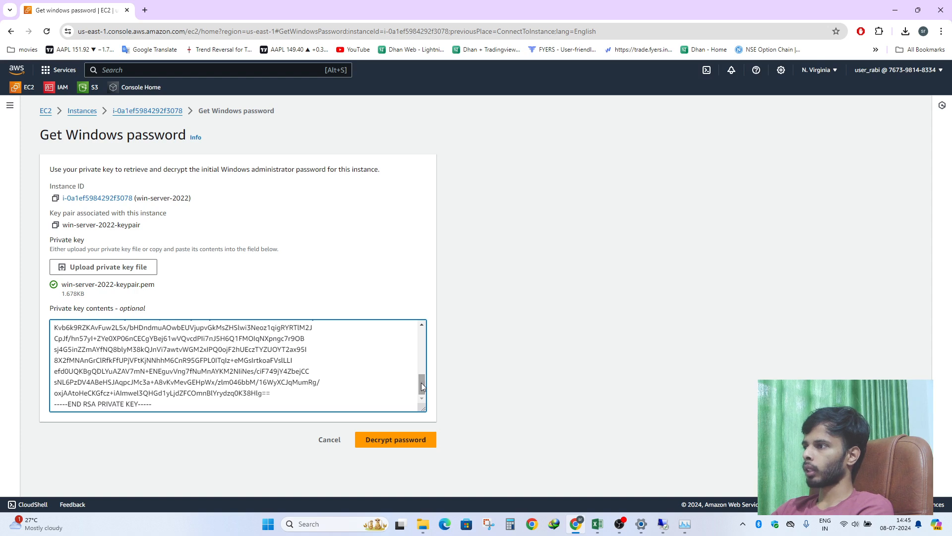
pyautogui.moveTo(276, 394); pyautogui.dragTo(226, 358)
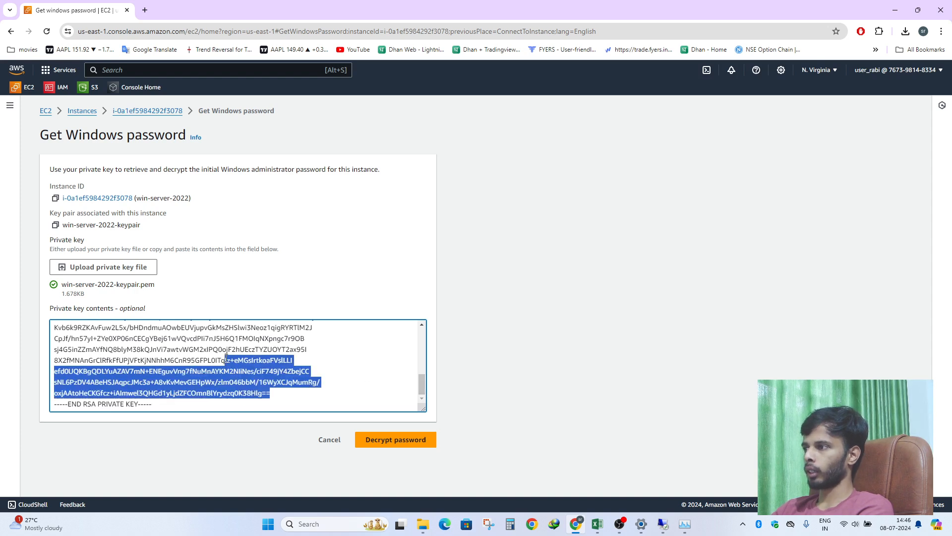
# Decrypt the instance's Windows administrator password with the uploaded private key and copy the decrypted password
pyautogui.click(379, 375)
pyautogui.click(395, 446)
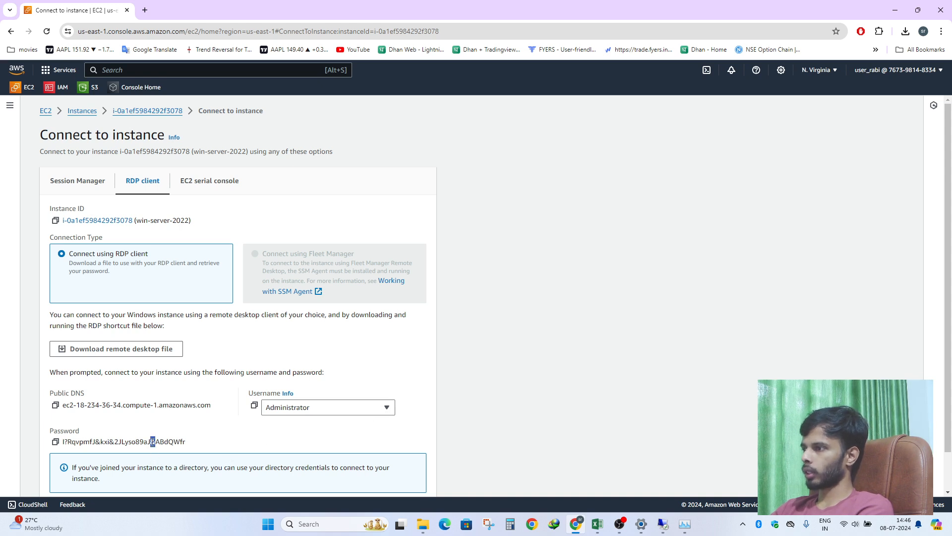
pyautogui.moveTo(62, 441); pyautogui.dragTo(187, 442)
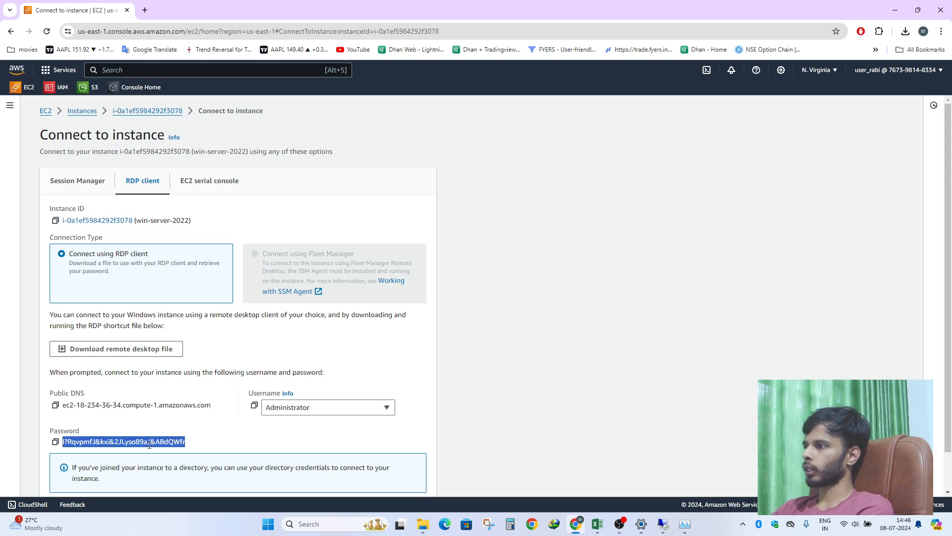
pyautogui.rightClick(126, 441)
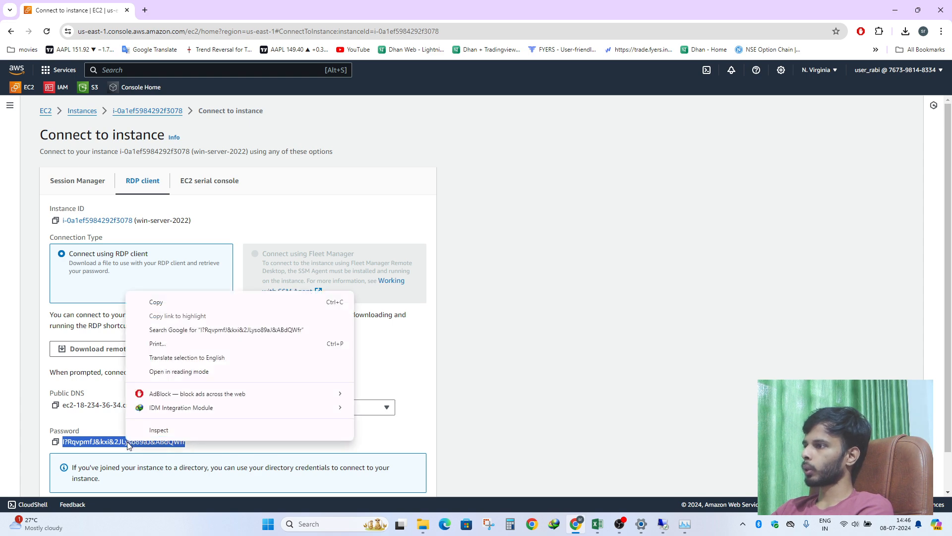
pyautogui.click(159, 302)
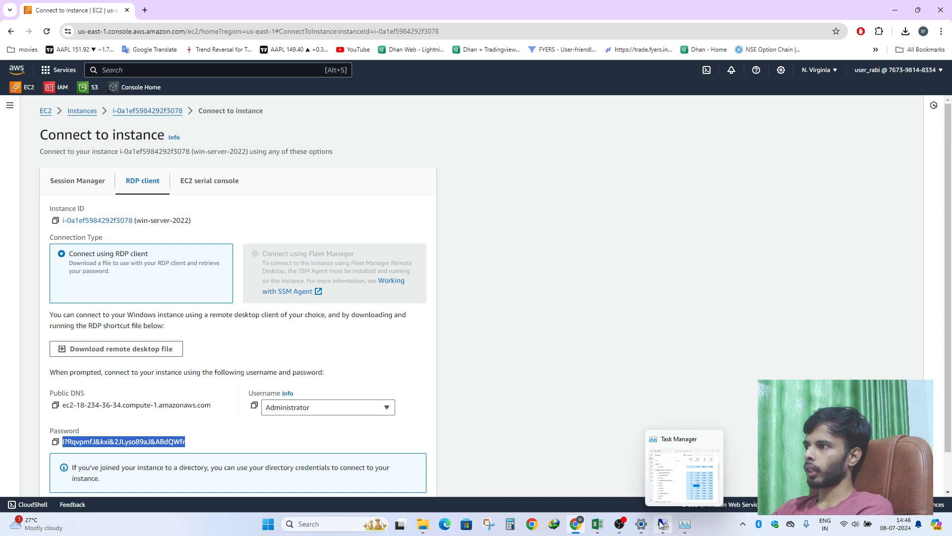
# Return to the Remote Desktop credentials prompt, paste the decrypted Administrator password, and submit the credentials
pyautogui.click(684, 471)
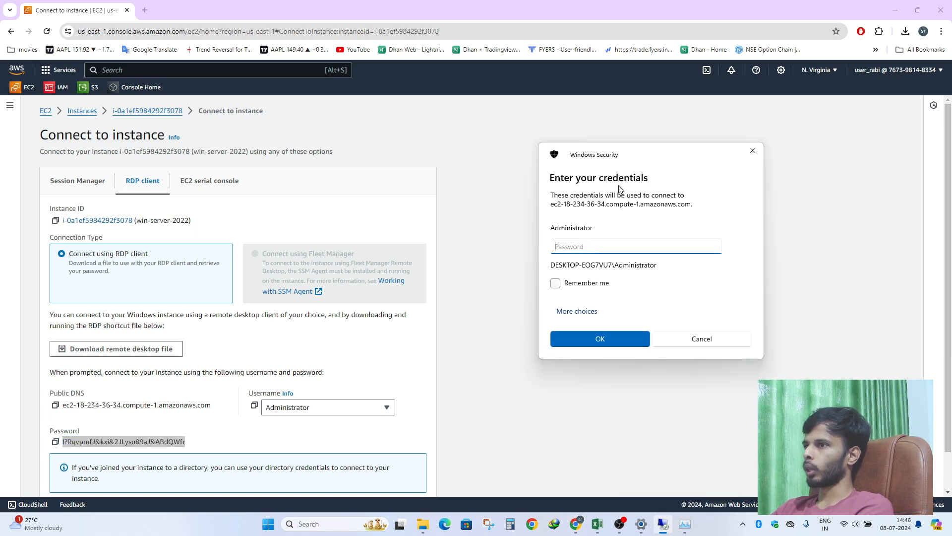
pyautogui.moveTo(638, 152); pyautogui.dragTo(575, 163)
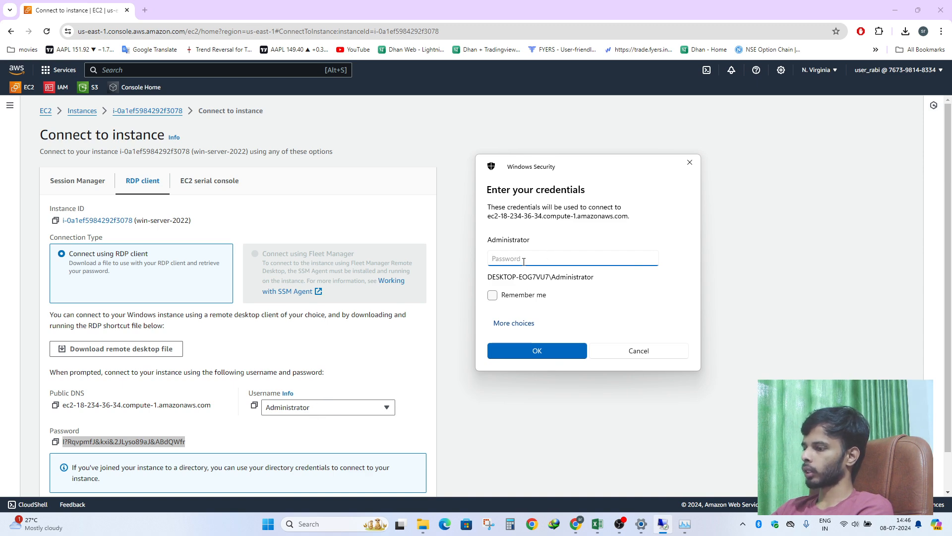
pyautogui.hotkey('ctrl', 'v')
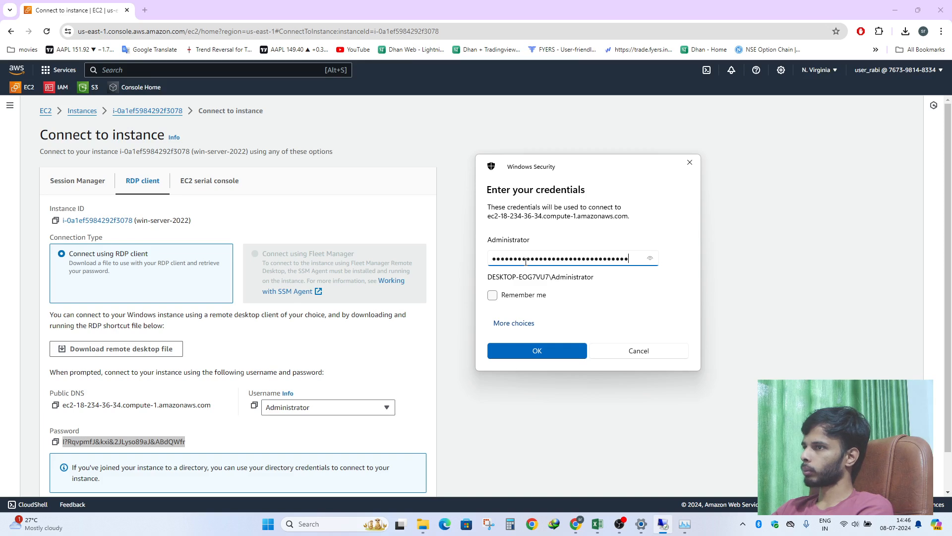
pyautogui.click(650, 258)
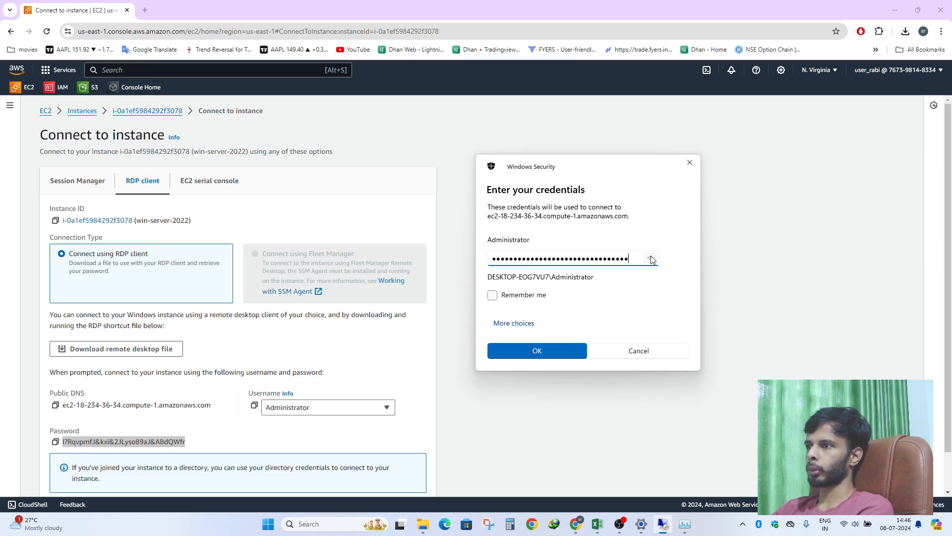
pyautogui.click(562, 354)
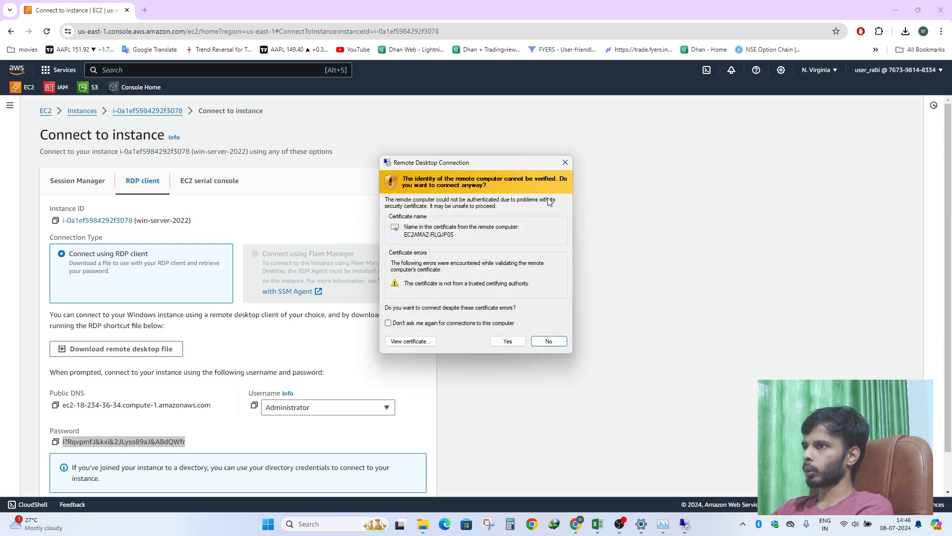
# Connect to the instance despite the certificate errors and allow the server to be discoverable on its network
pyautogui.click(512, 343)
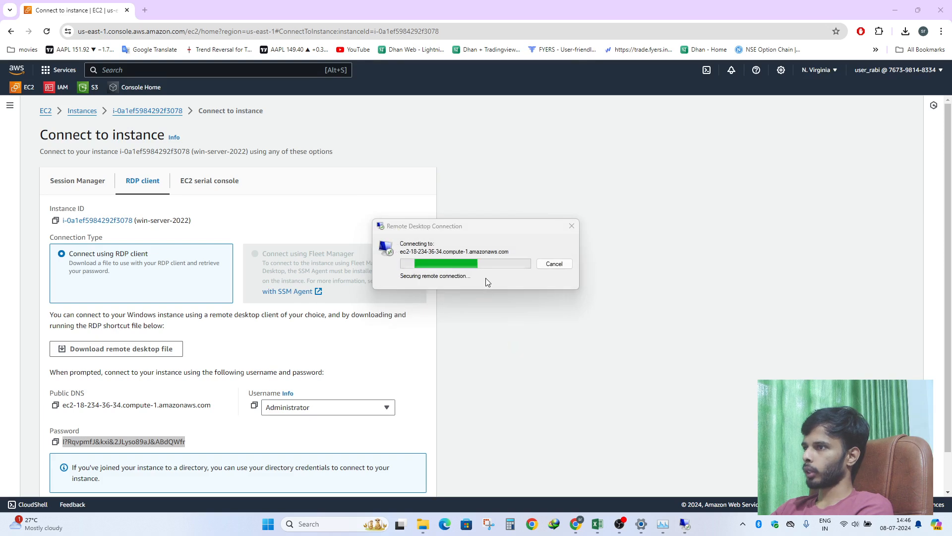
pyautogui.moveTo(471, 232); pyautogui.dragTo(513, 231)
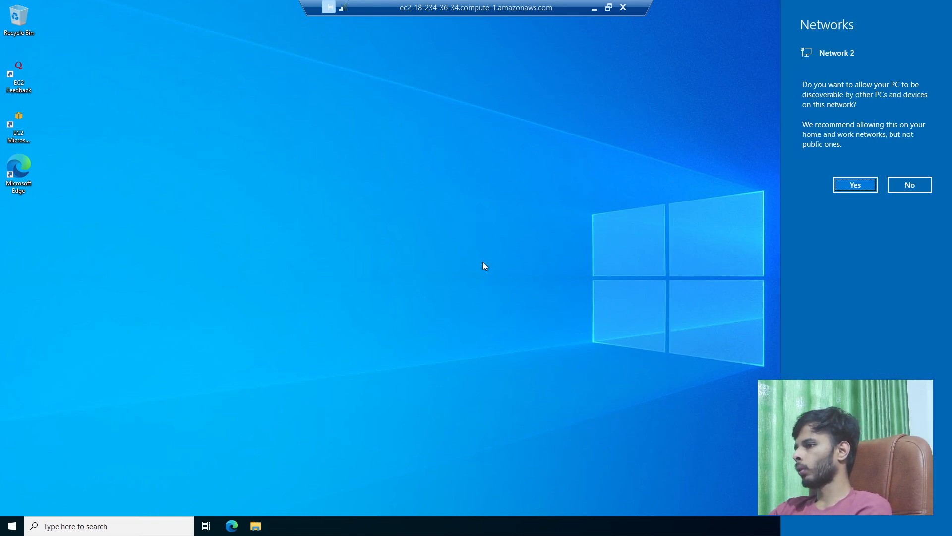
pyautogui.click(856, 192)
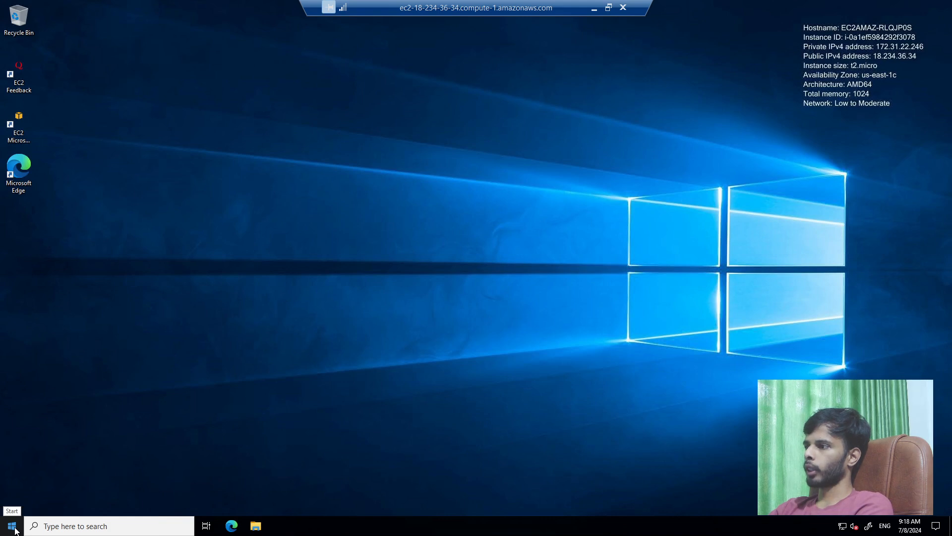
# Open Server Manager on the remote server without its Windows Admin Center message, and restore it to a smaller, repositioned window
pyautogui.click(14, 530)
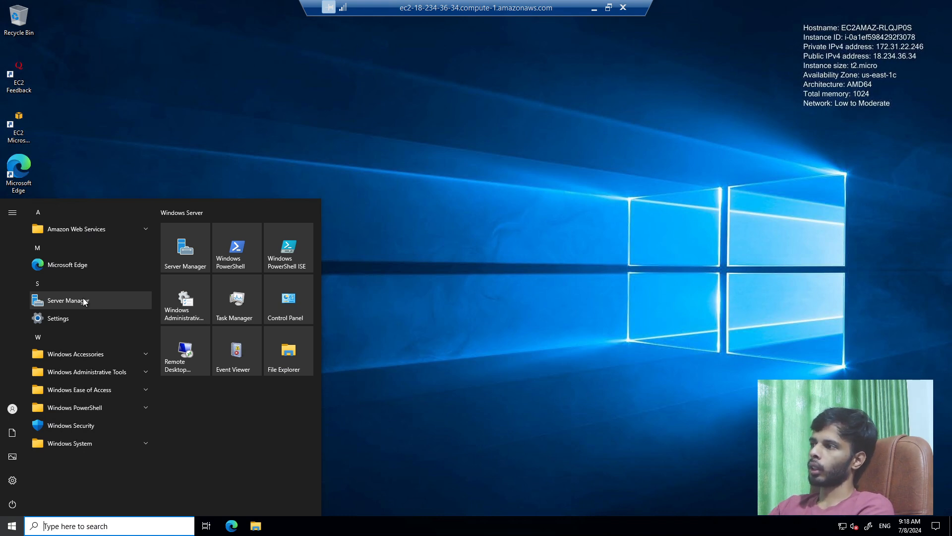
pyautogui.click(83, 299)
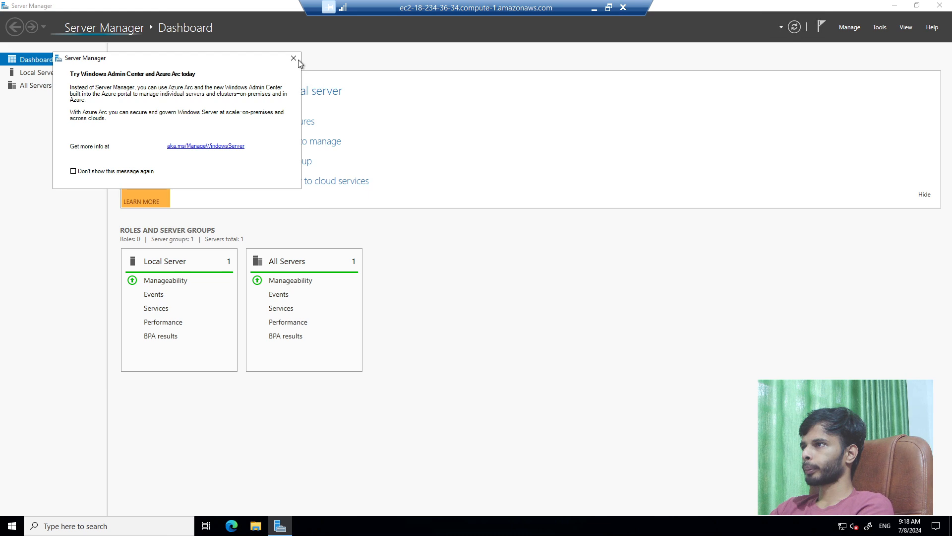
pyautogui.click(295, 59)
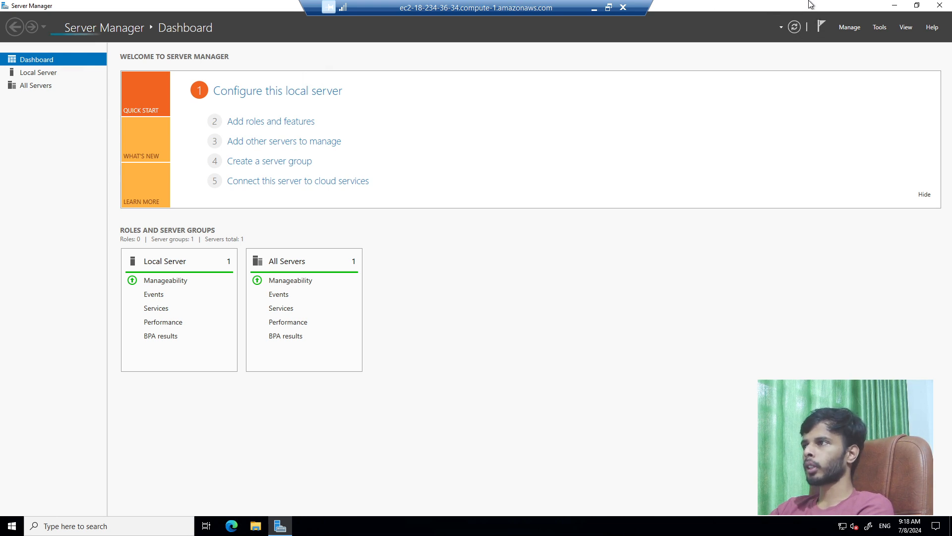
pyautogui.click(917, 6)
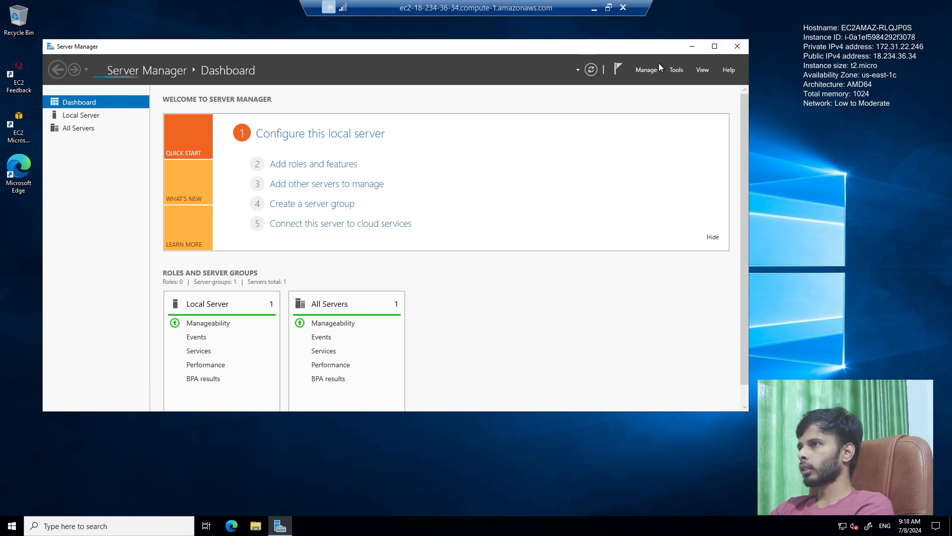
pyautogui.moveTo(585, 48); pyautogui.dragTo(660, 64)
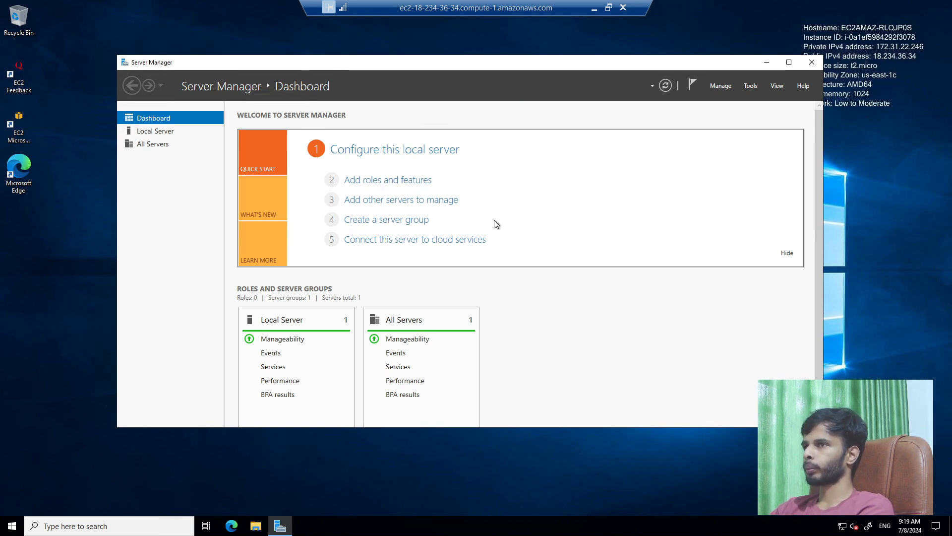
# Take the remote session out of full screen, enlarge its window, and place it over the AWS console page
pyautogui.click(608, 8)
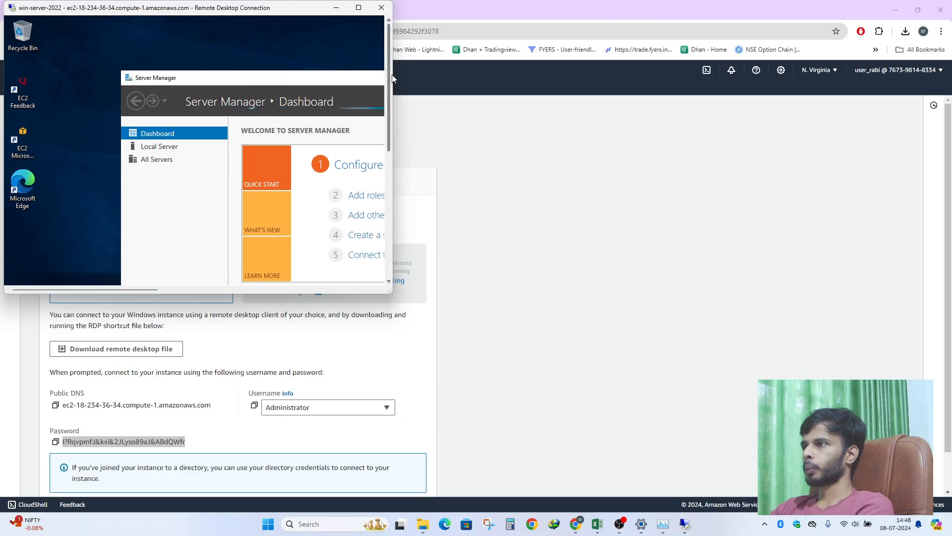
pyautogui.moveTo(391, 292); pyautogui.dragTo(650, 403)
pyautogui.moveTo(426, 8); pyautogui.dragTo(623, 48)
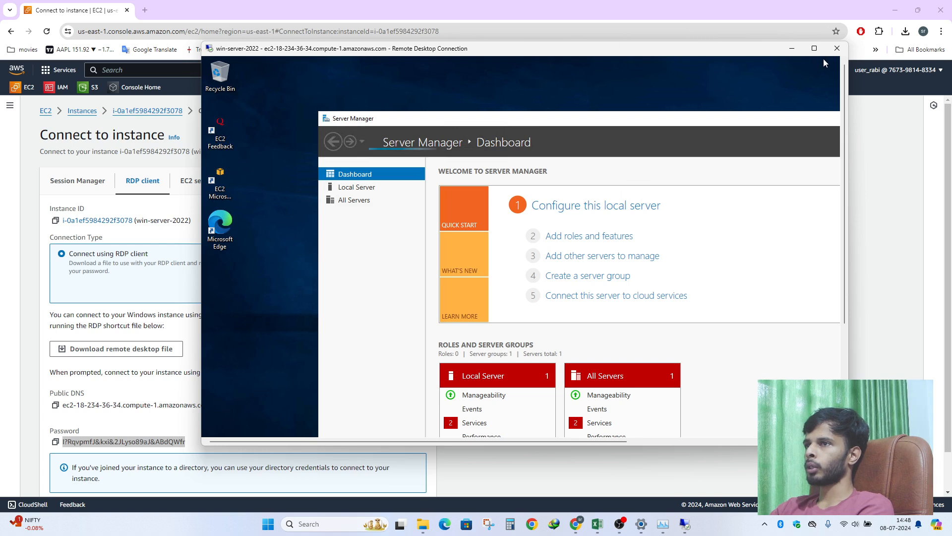